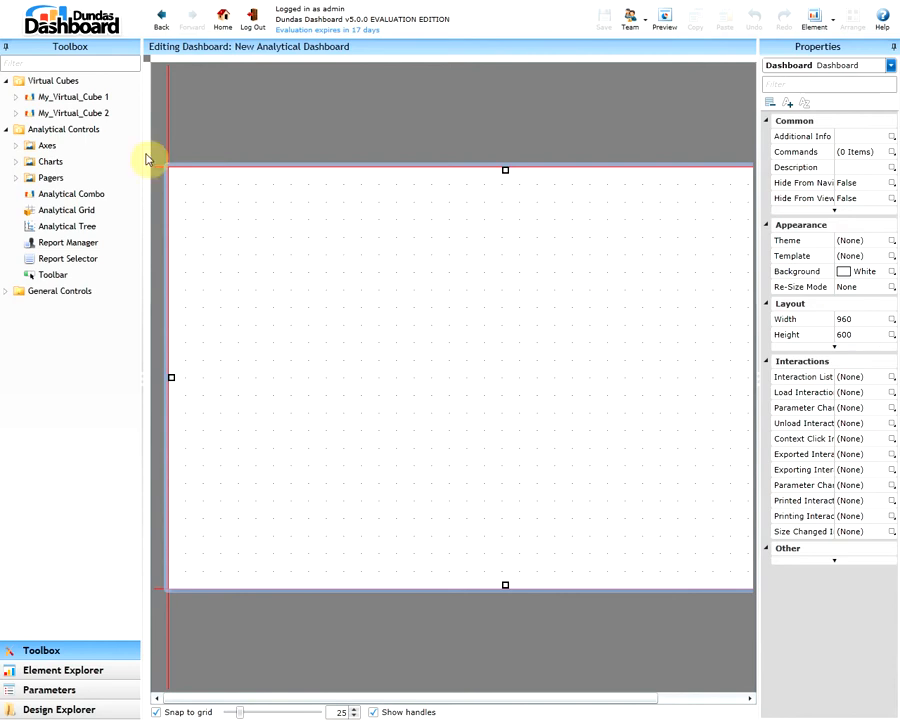
Add a bar chart to the upper middle of the dashboard and bind it to My_Report 1 from My_Virtual_Cube 1
click(16, 96)
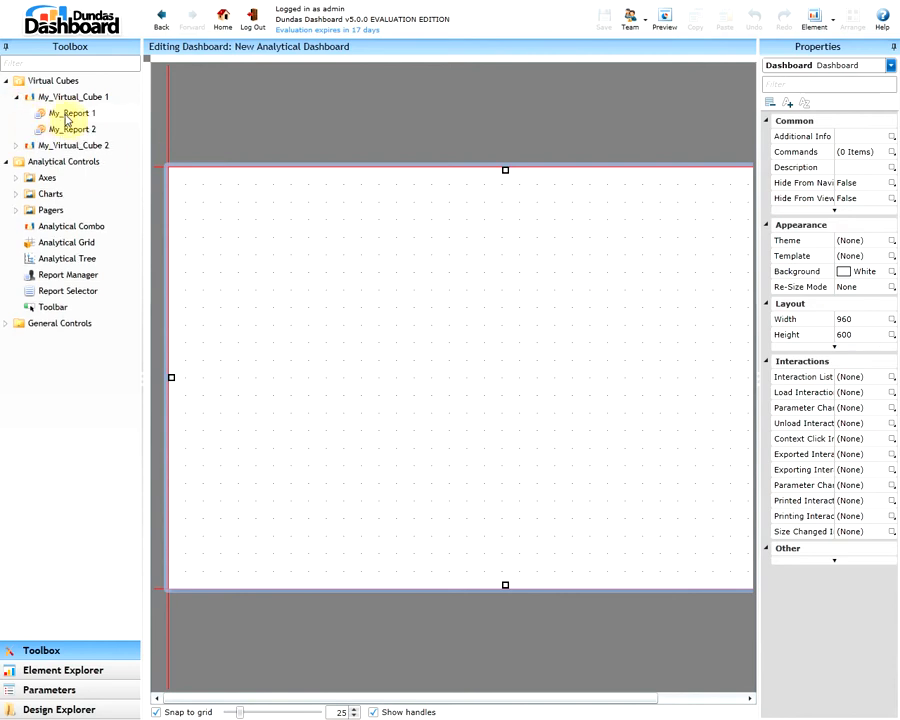
click(16, 145)
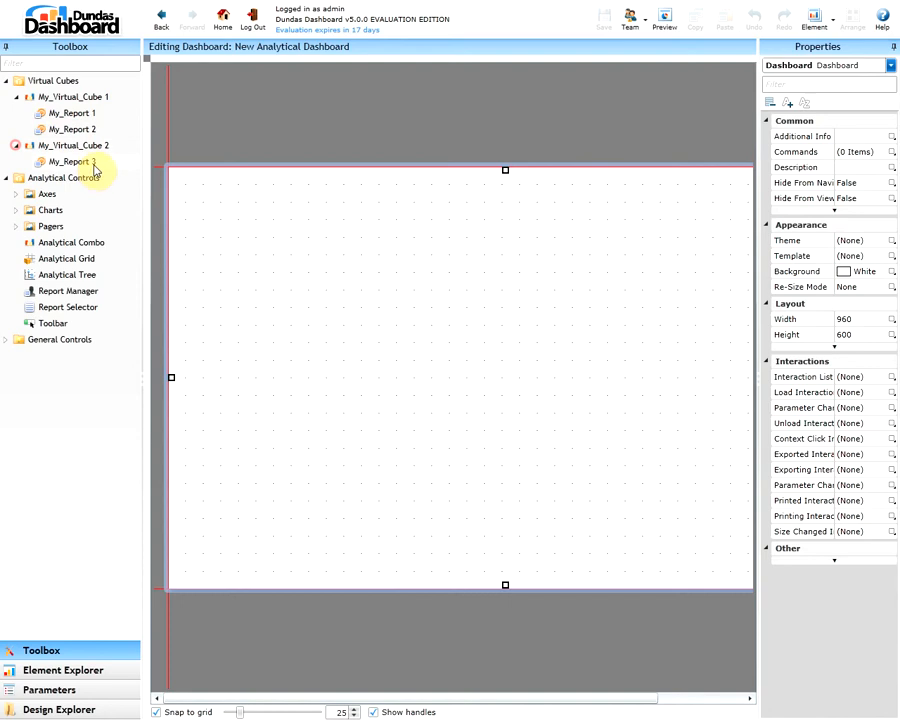
click(16, 210)
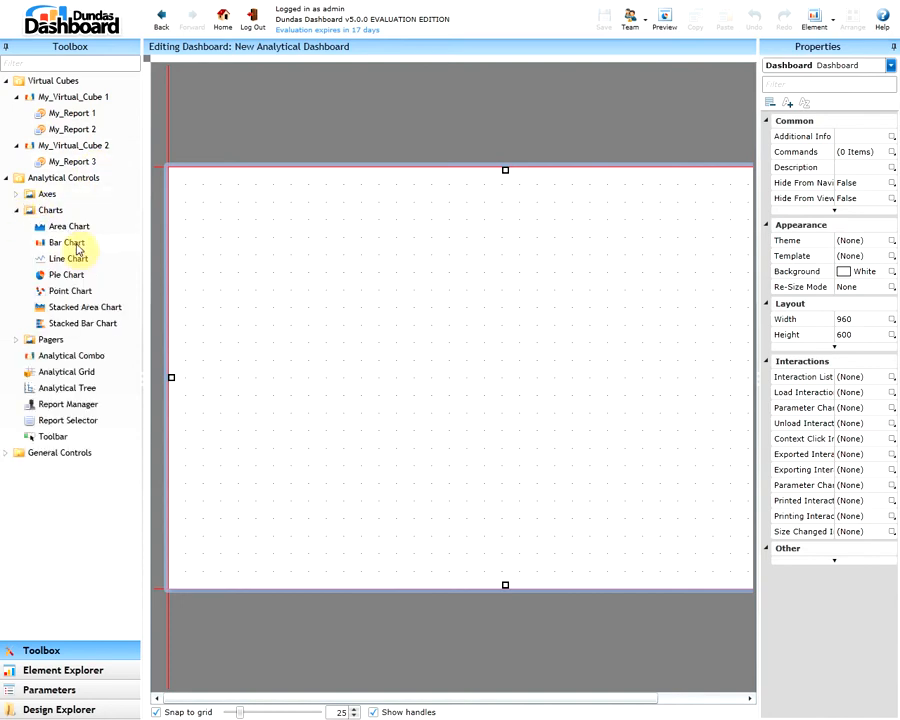
drag(79, 246, 482, 297)
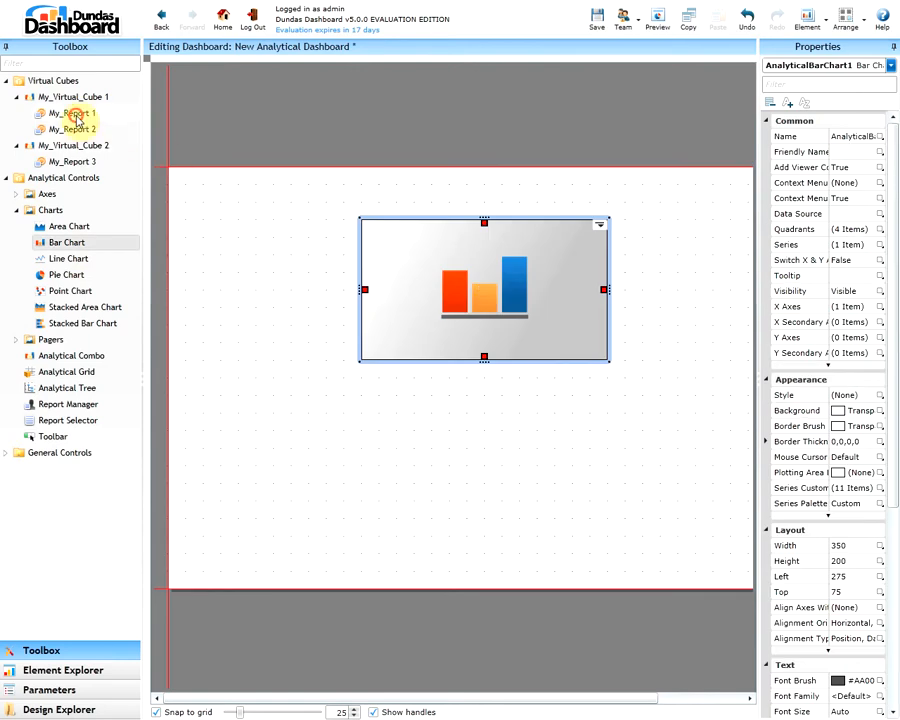
drag(78, 118, 466, 288)
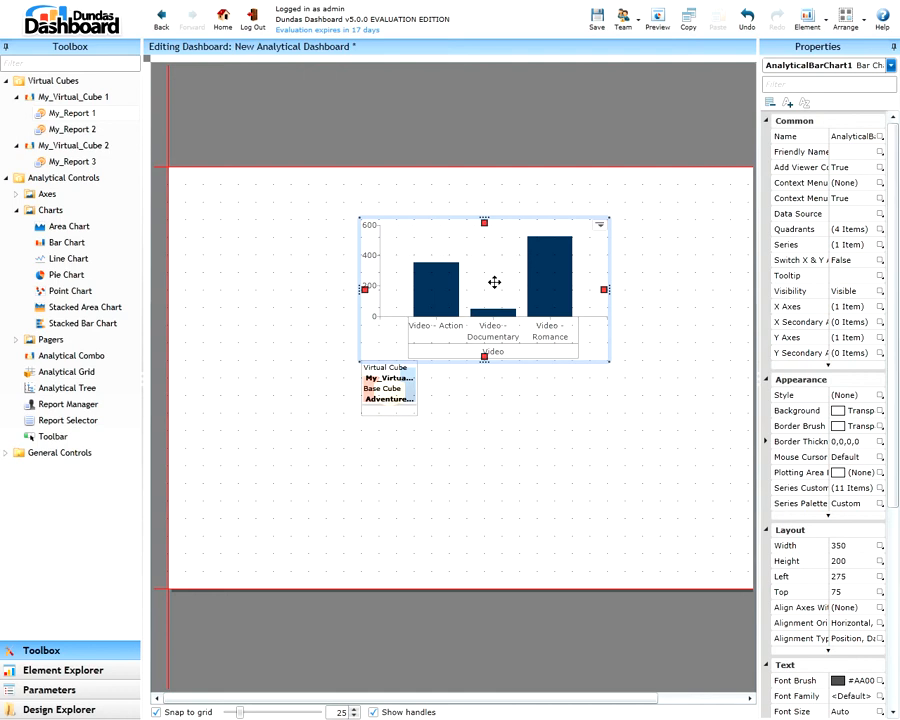
Select the chart's report manager and preview the dashboard with its default report, My_Report 1
click(389, 390)
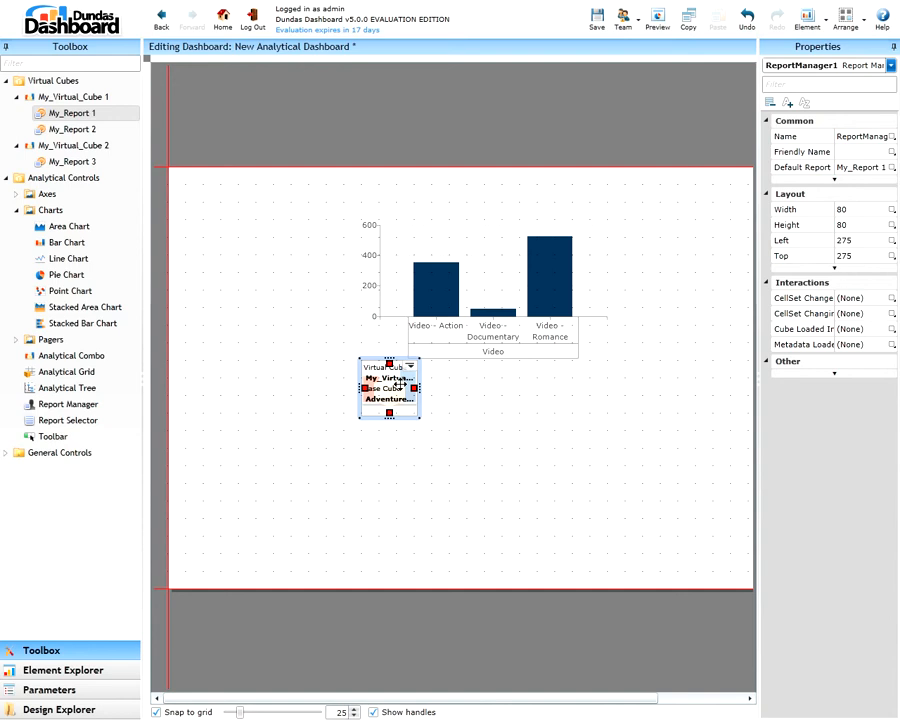
click(657, 20)
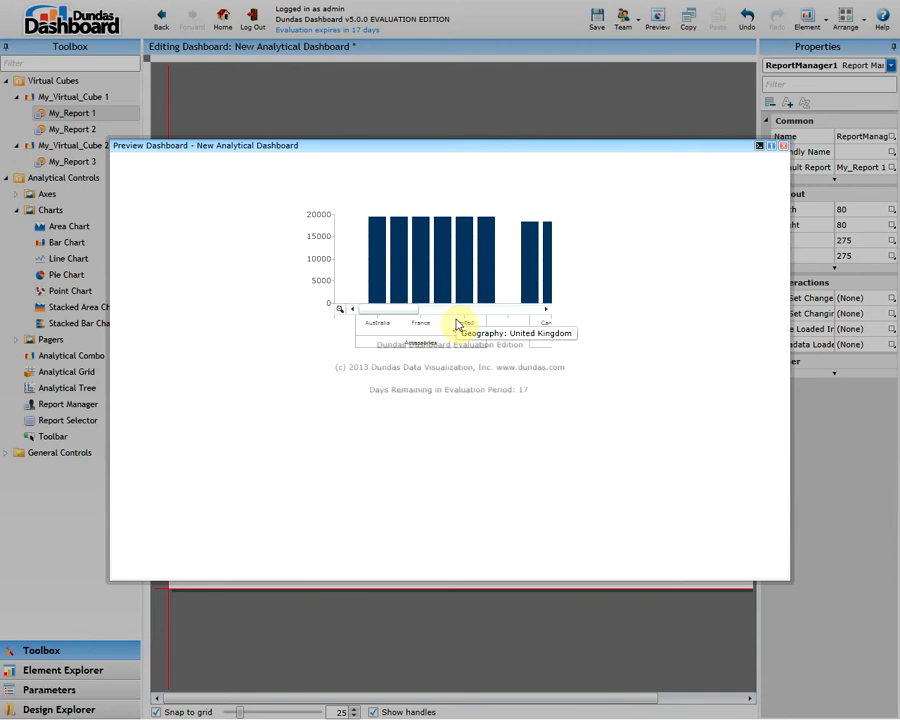
click(783, 146)
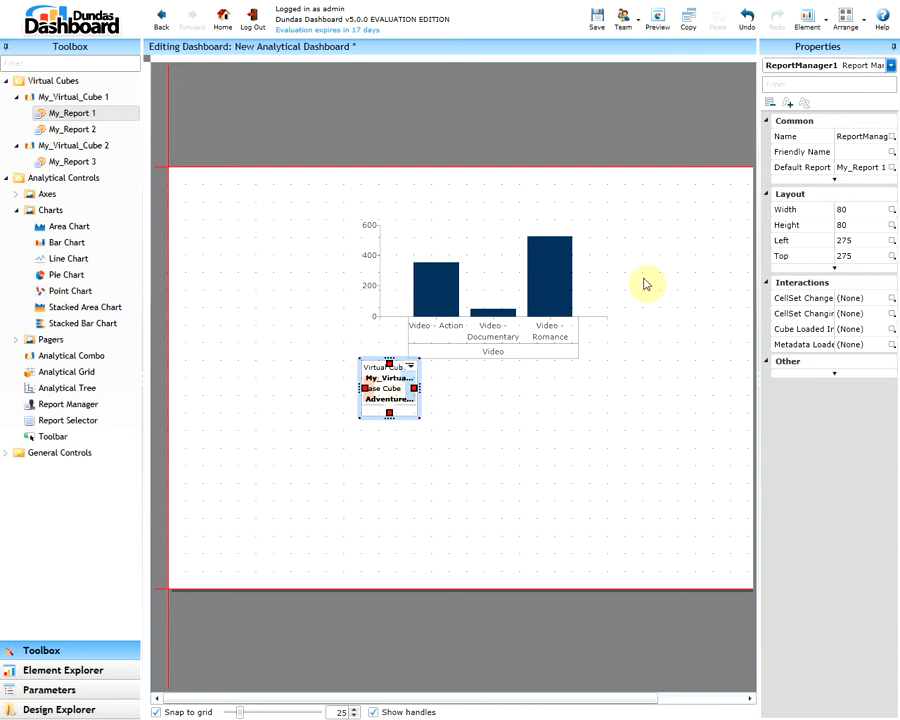
Set the report manager's default report to My_Report 2 and preview the dashboard
right_click(376, 383)
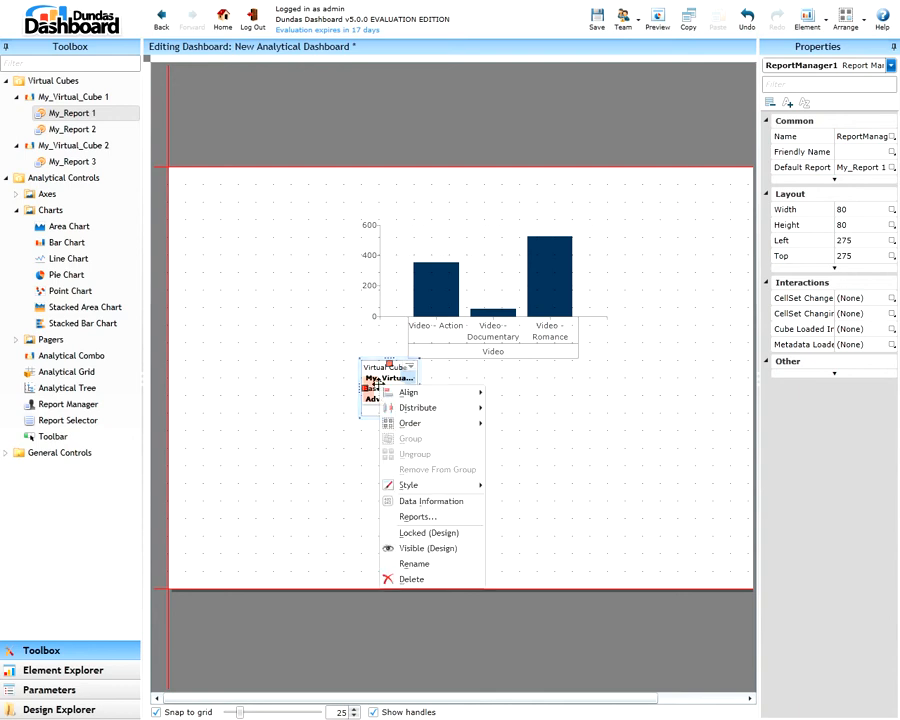
click(444, 516)
click(478, 367)
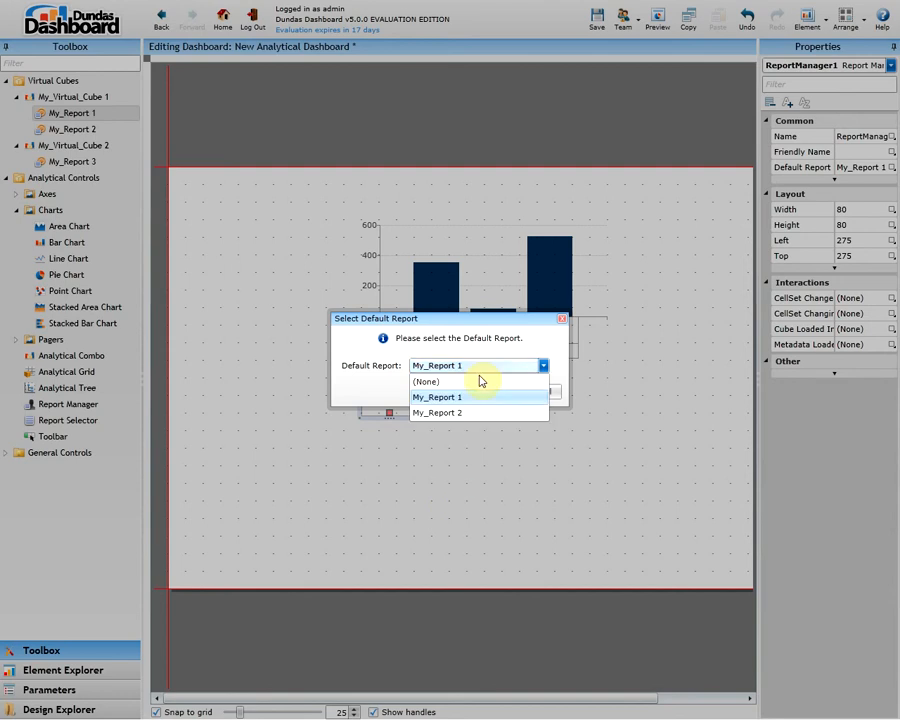
click(414, 414)
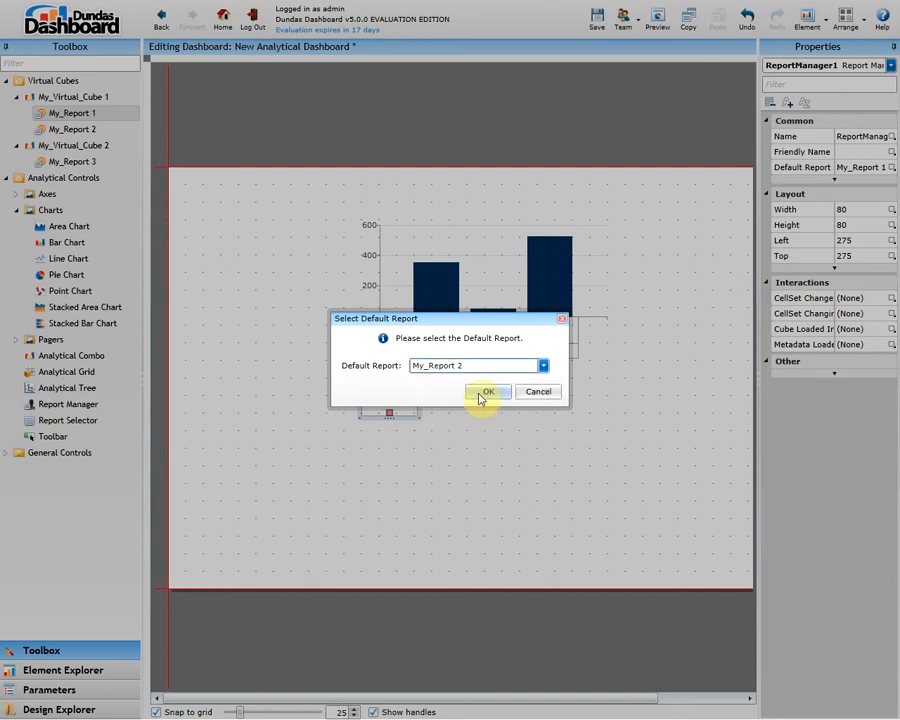
click(486, 392)
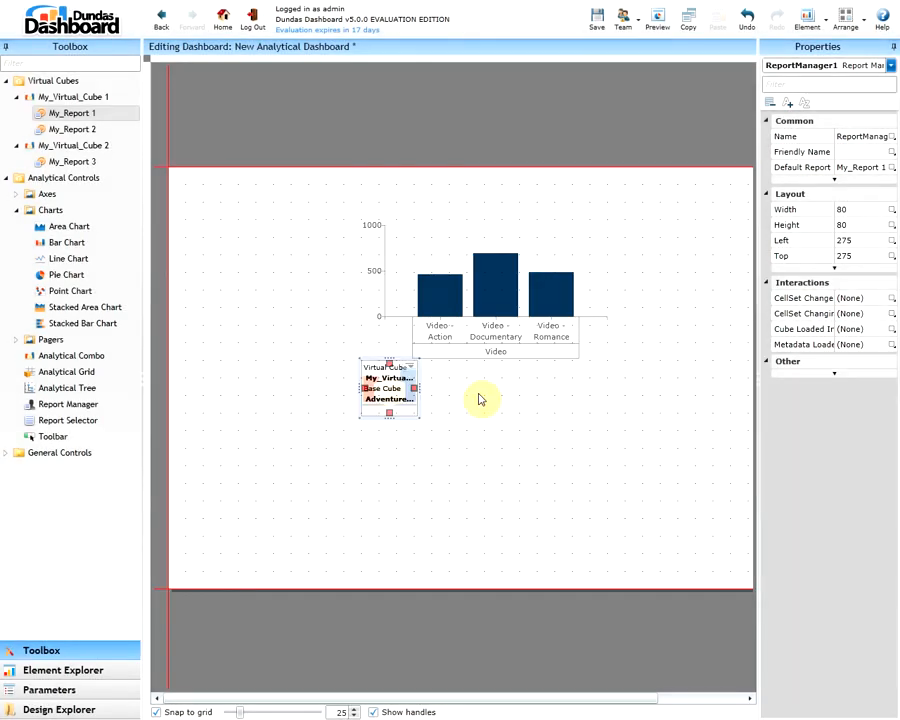
click(657, 22)
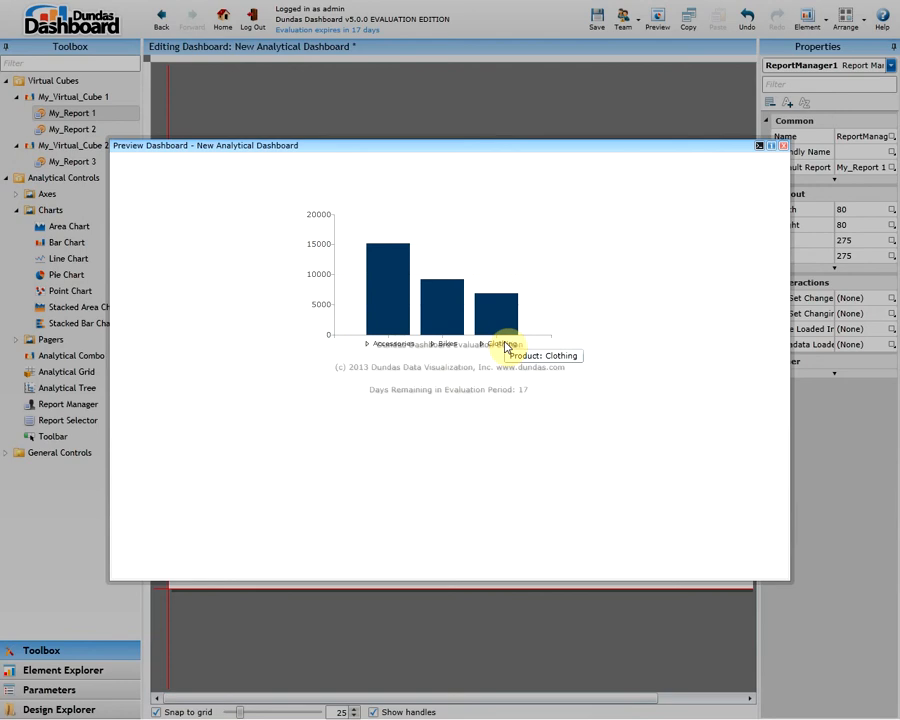
click(784, 147)
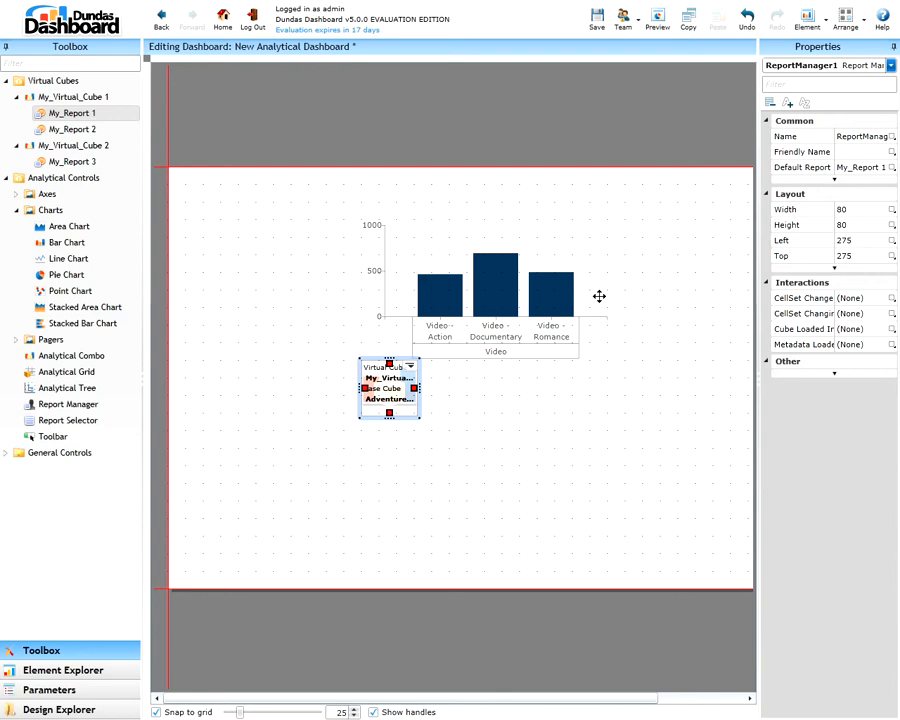
Set the report manager's default report to My_Report 1 and place a report selector beside the chart in the dashboard's upper right
click(850, 168)
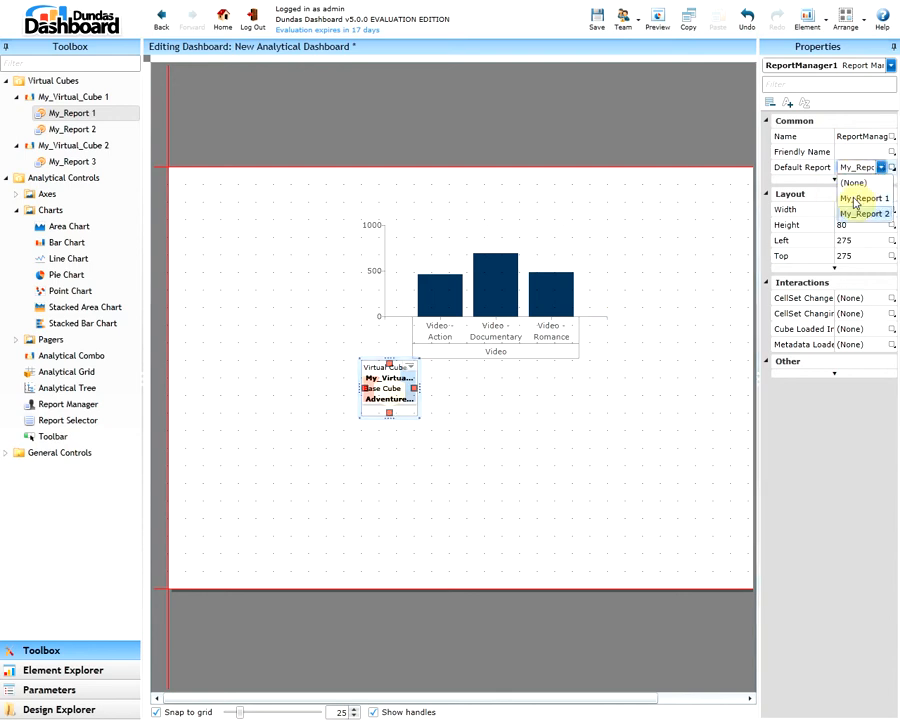
click(853, 198)
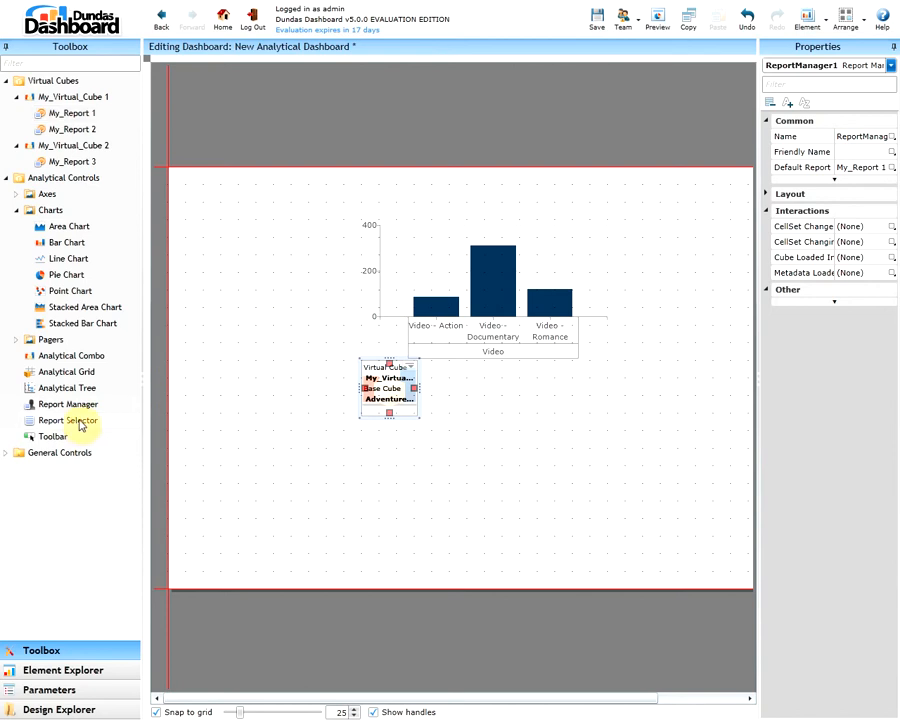
drag(80, 421, 677, 213)
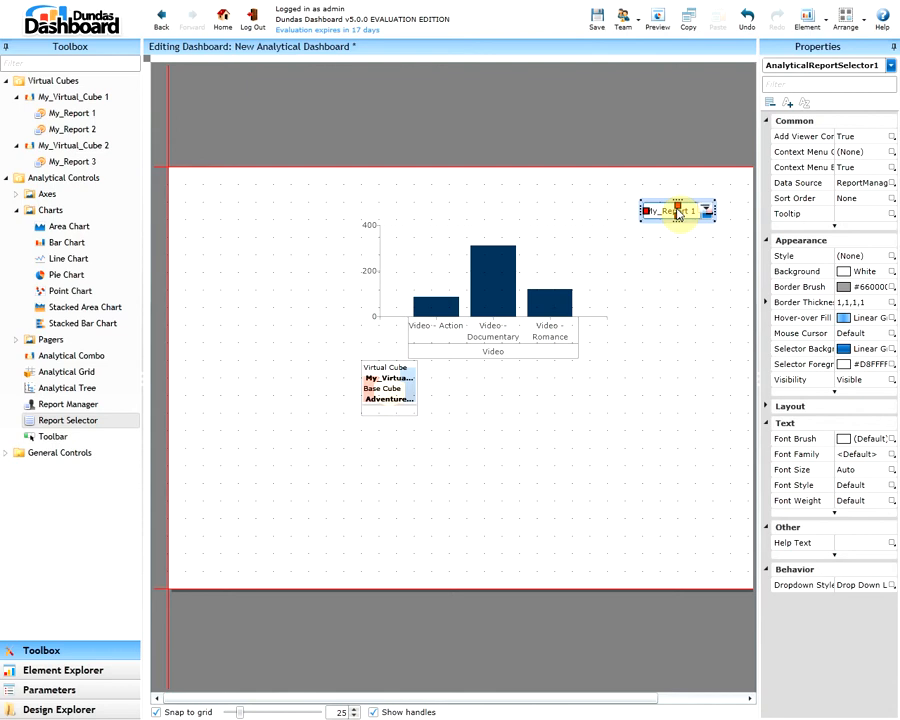
Preview the dashboard and test the report selector by switching to My_Report 2 and back to My_Report 1
click(657, 22)
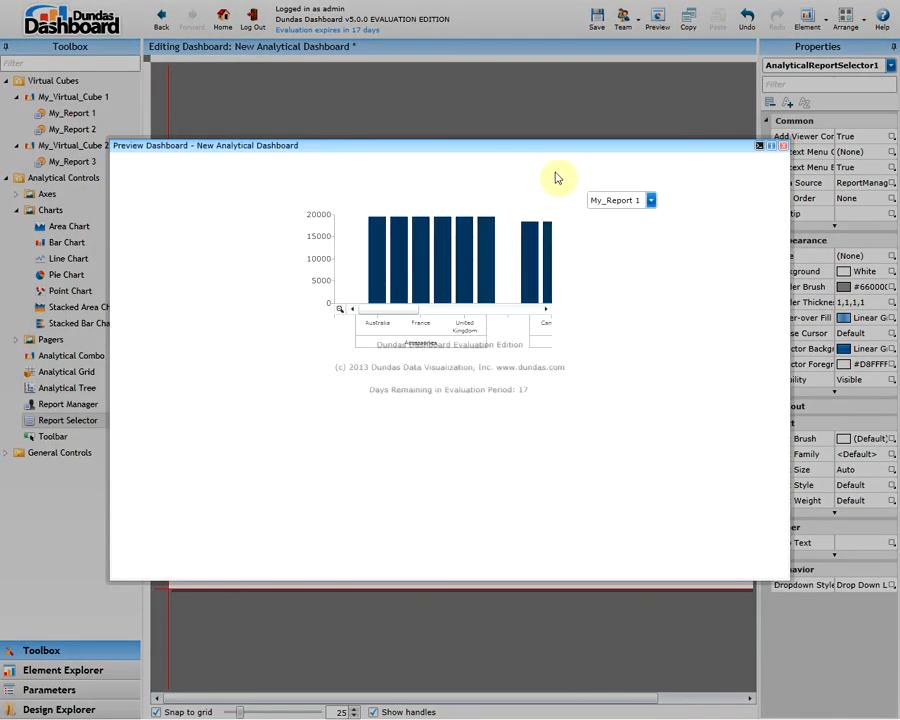
click(651, 200)
click(633, 233)
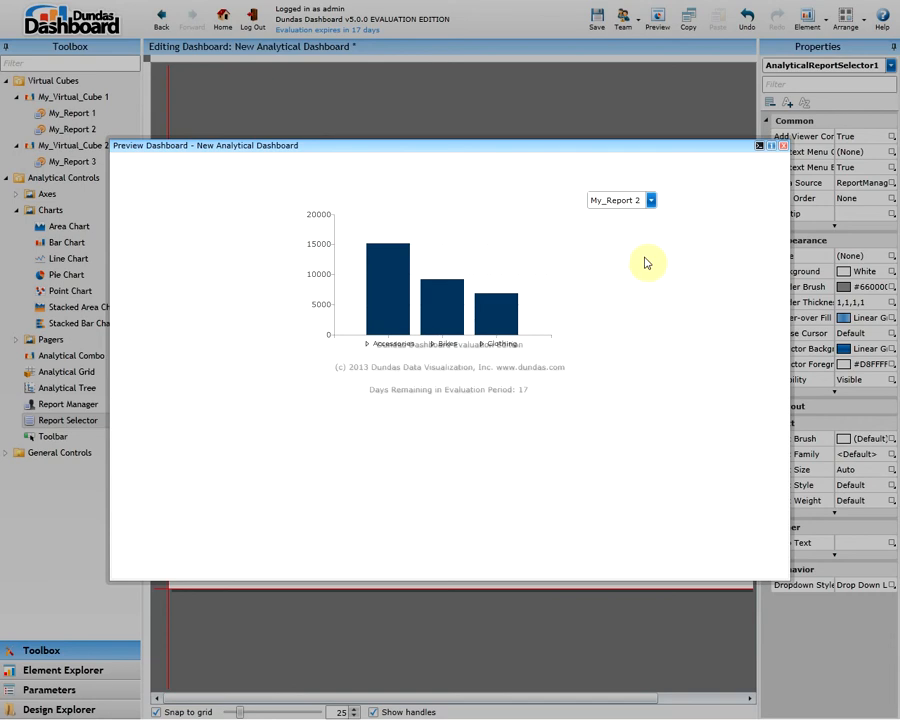
click(650, 200)
click(638, 216)
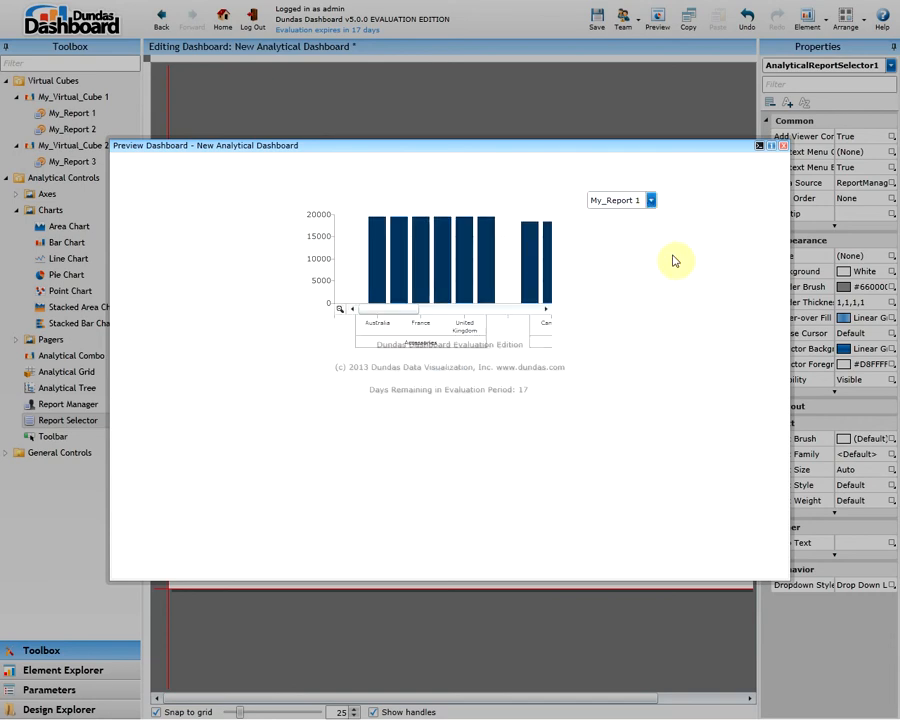
click(783, 146)
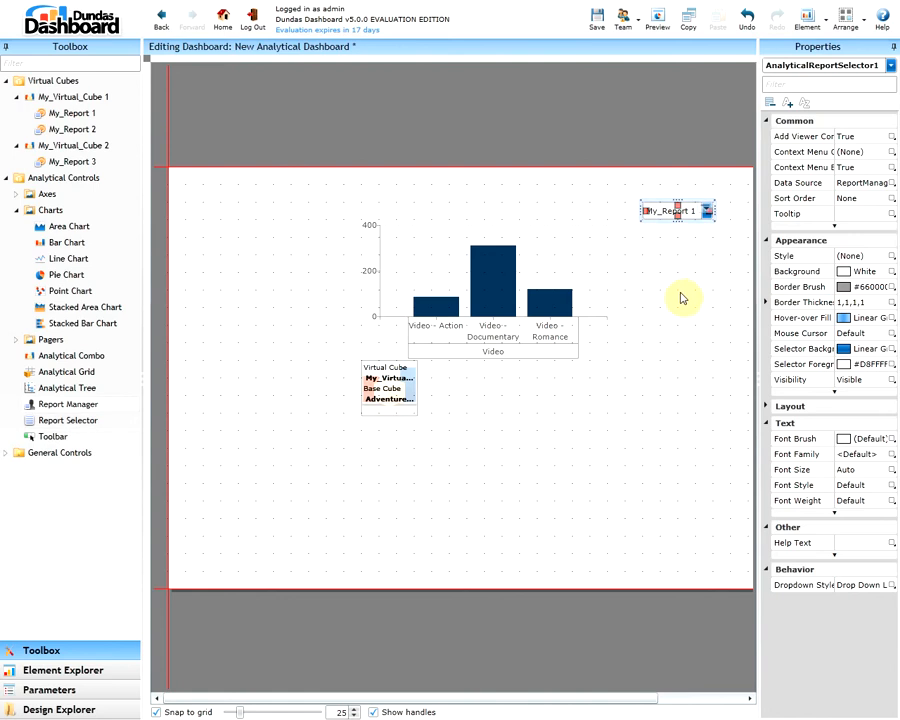
Add a second bar chart below the first and bind it to My_Report 2 with a new analytical data source
drag(84, 243, 522, 503)
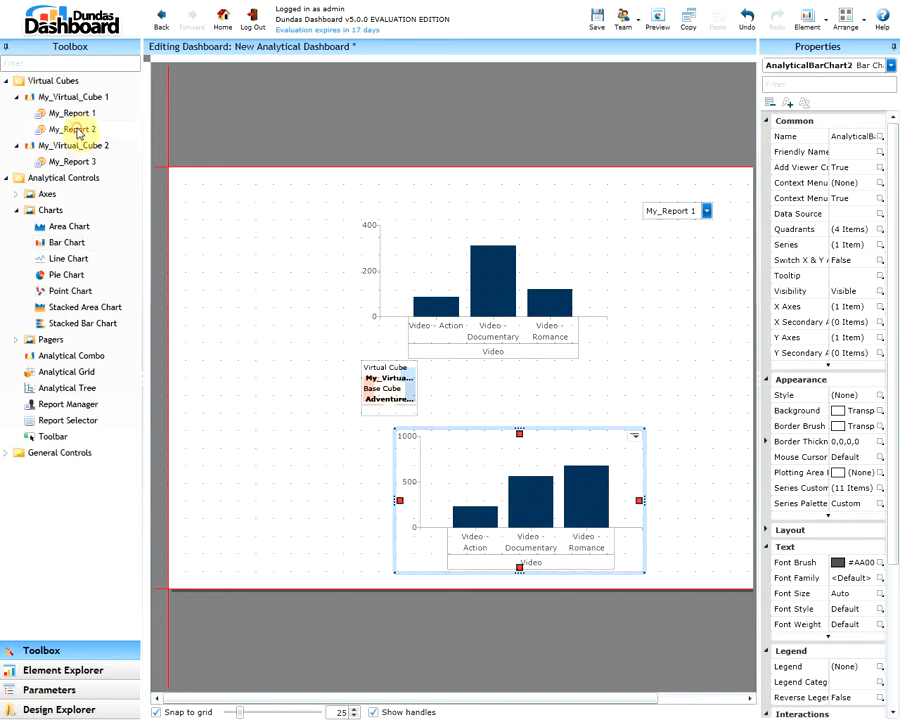
drag(80, 133, 471, 483)
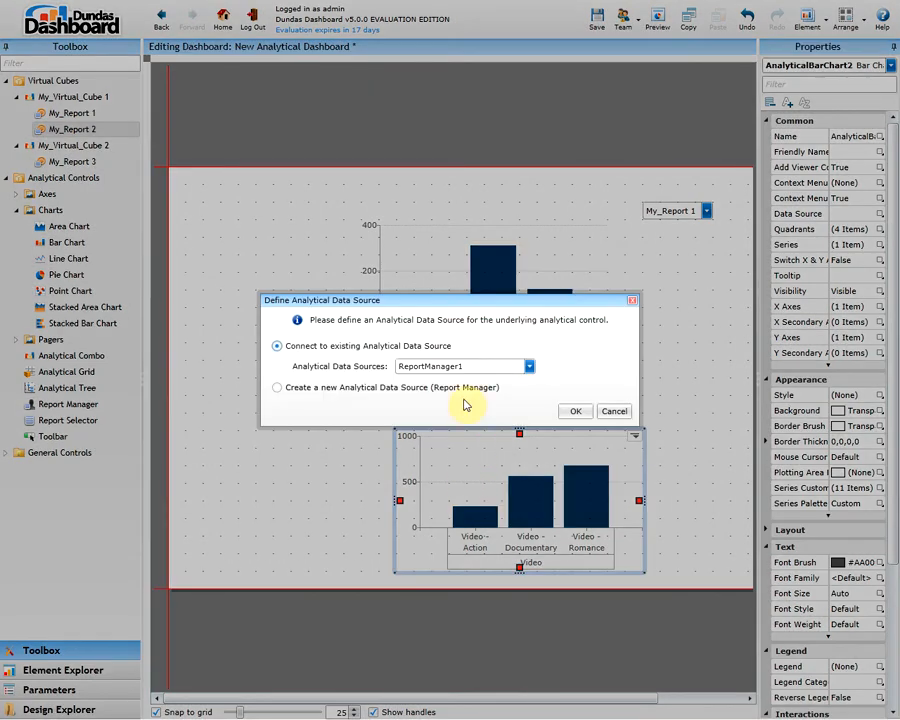
click(527, 366)
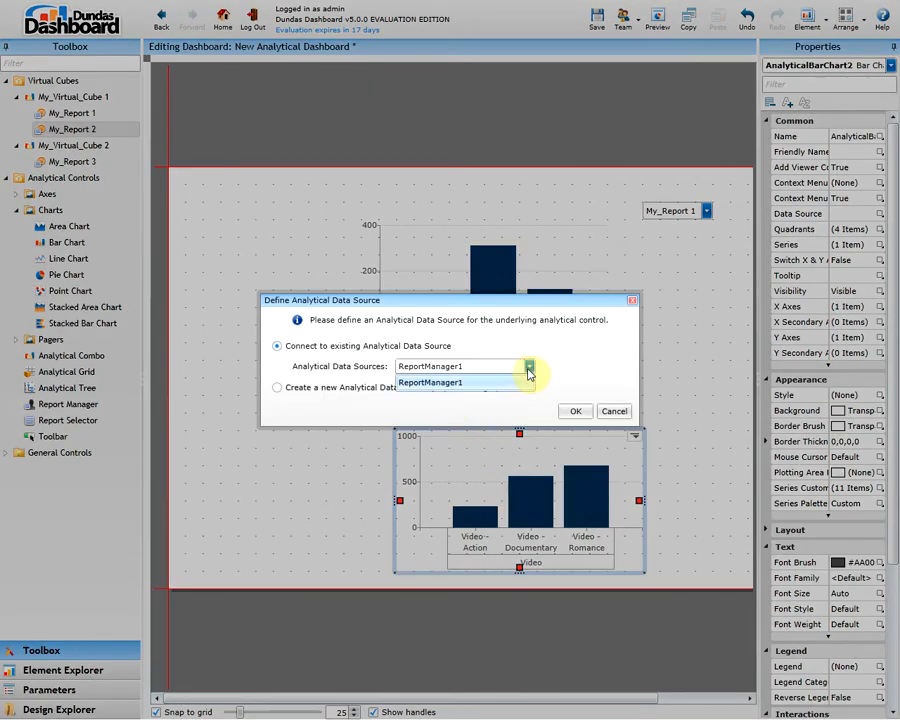
click(527, 367)
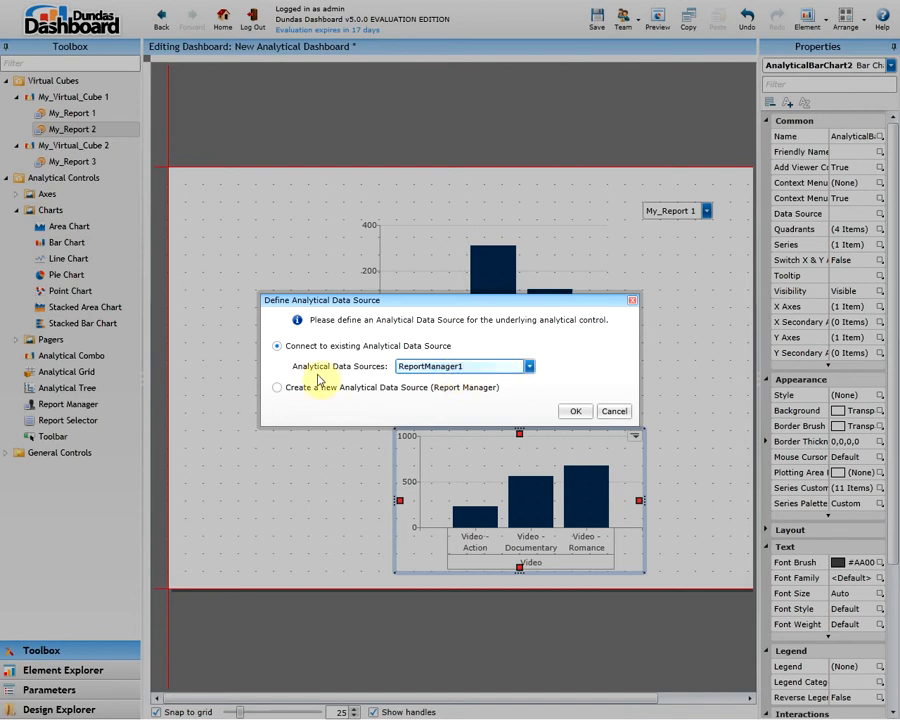
click(277, 388)
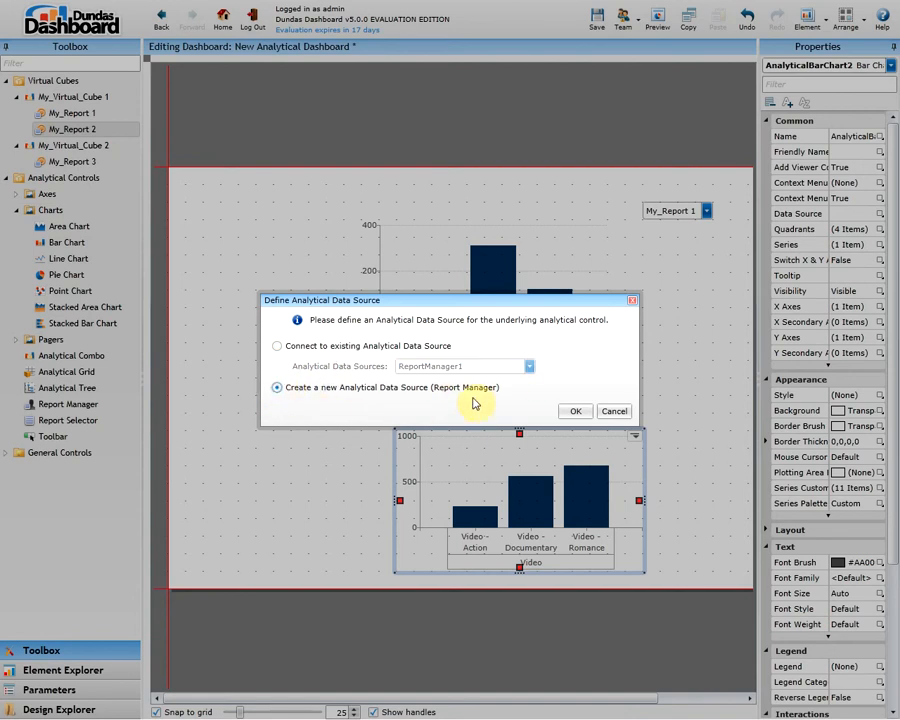
click(576, 411)
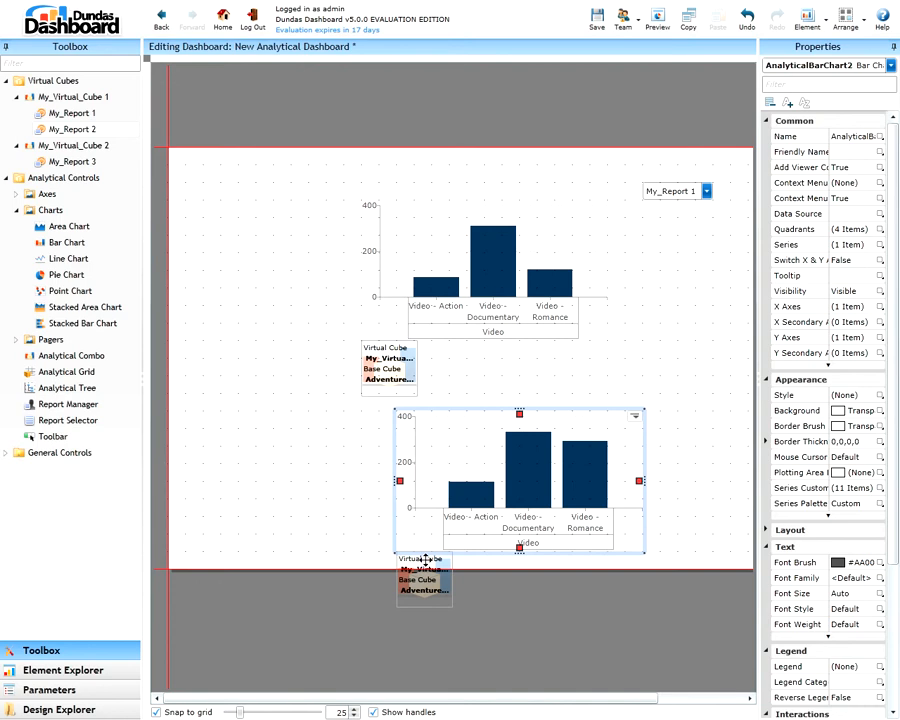
Arrange the second chart and its report manager side by side in the dashboard's lower area, and preview both charts
drag(479, 499, 515, 474)
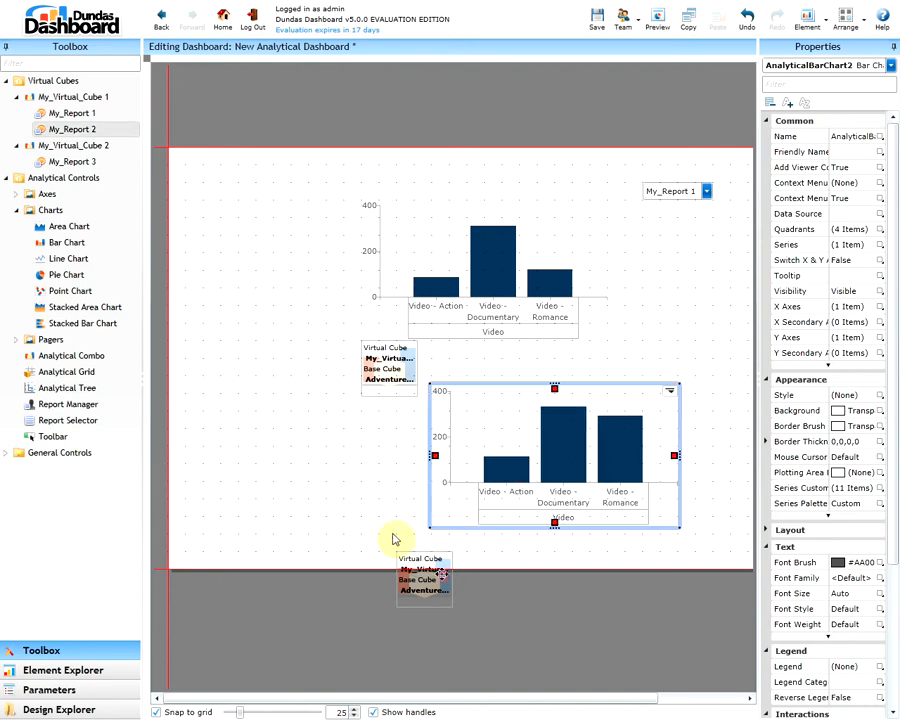
drag(400, 556, 372, 508)
mouse_move(475, 470)
mouse_down()
mouse_move(475, 500)
mouse_move(468, 488)
mouse_up()
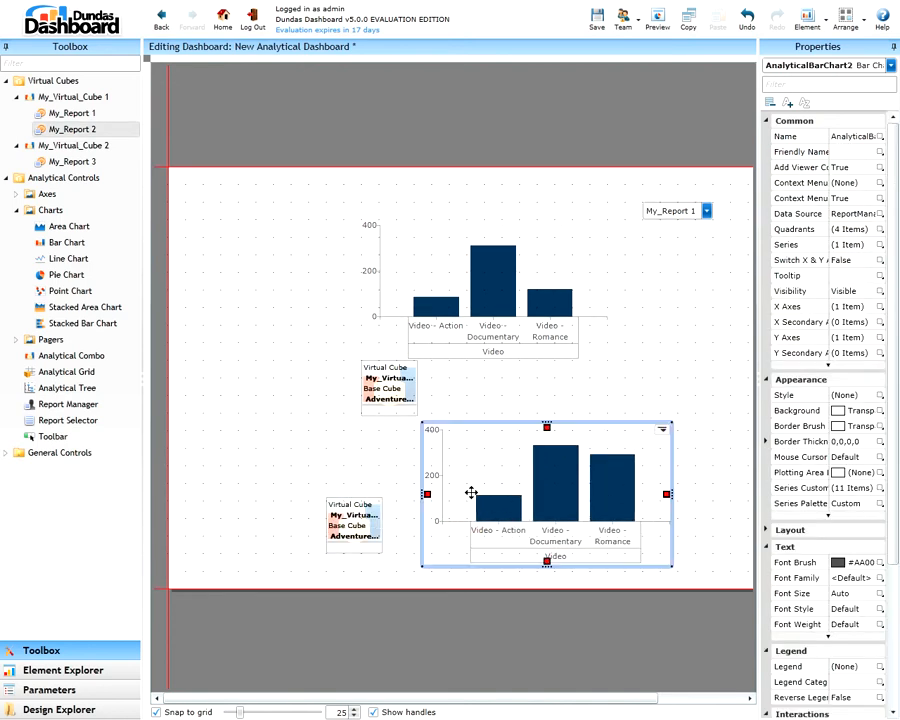
click(657, 24)
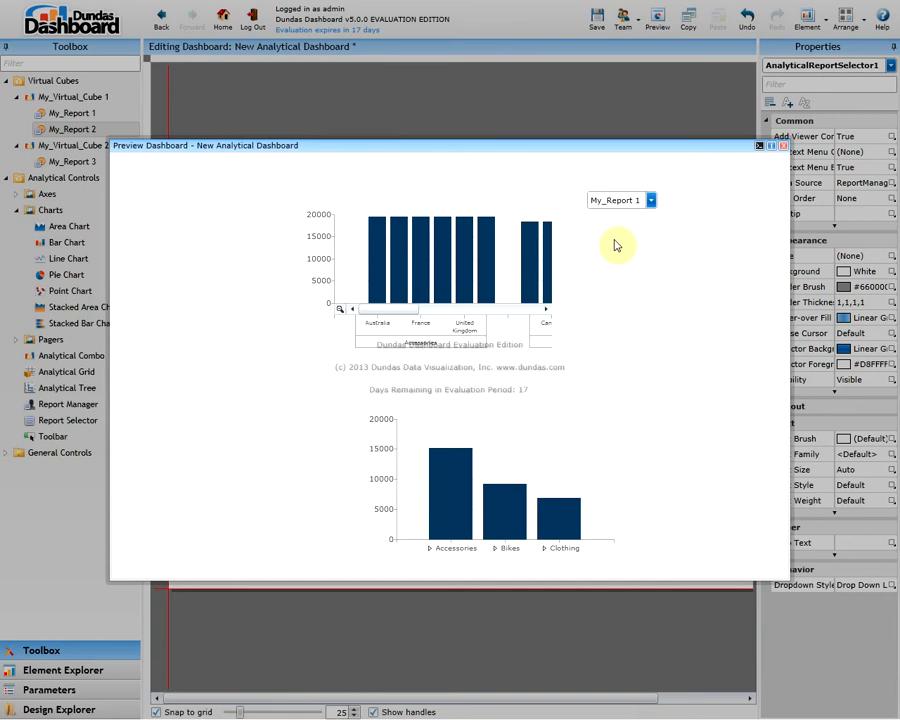
click(784, 147)
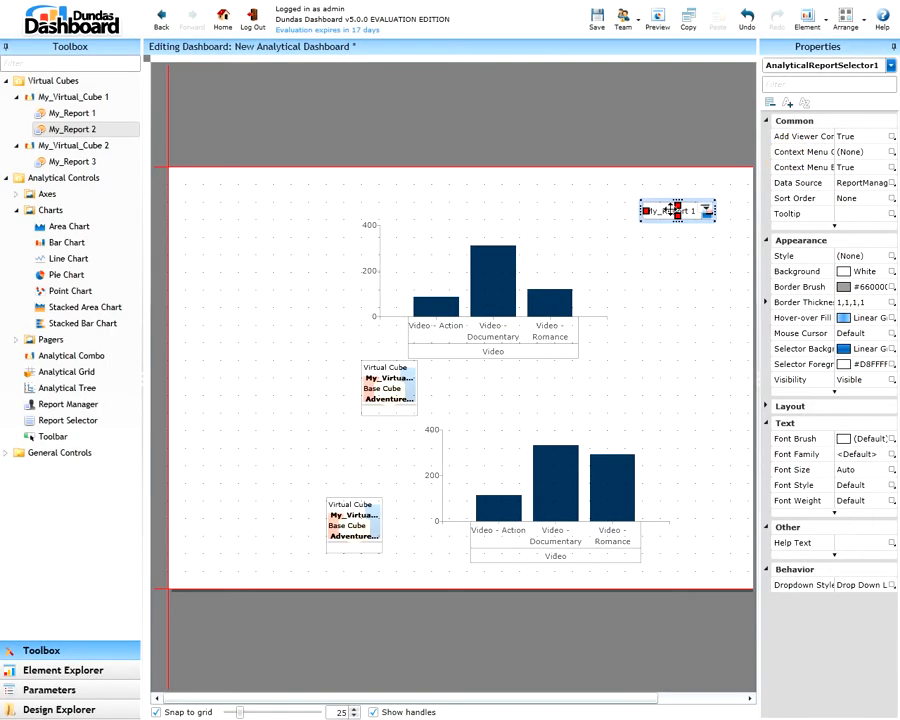
Widen the property list and set the report selector's data source to ReportManager2
drag(757, 224, 731, 226)
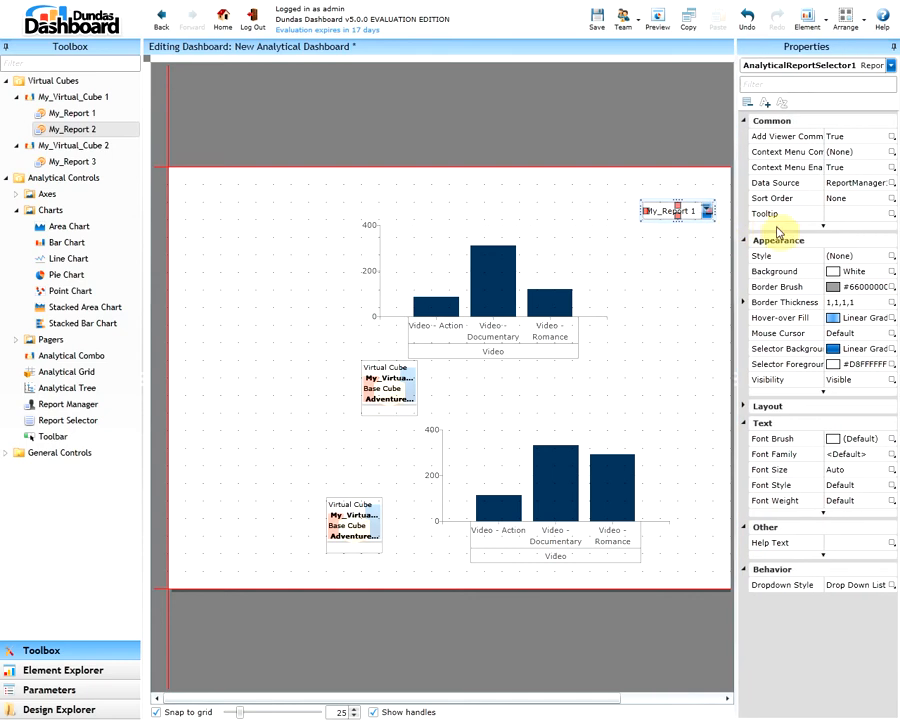
click(856, 184)
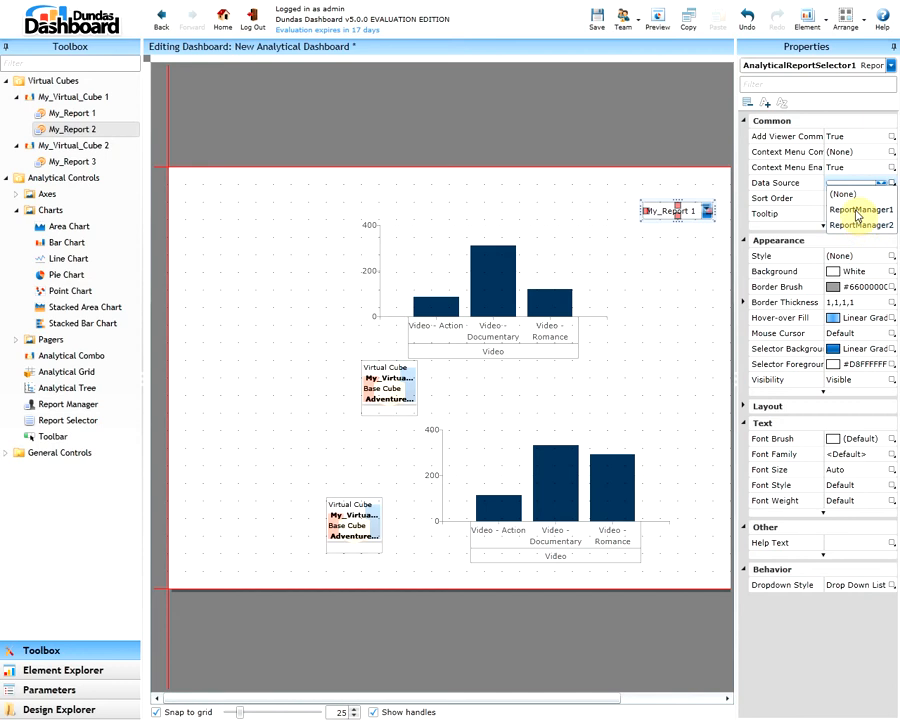
click(855, 226)
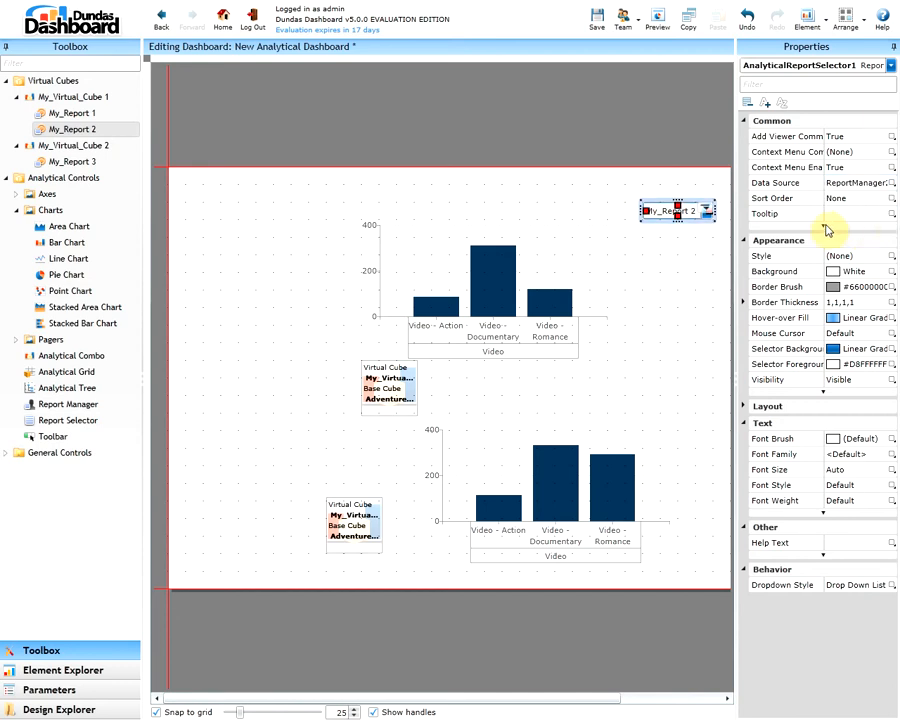
key(Tab)
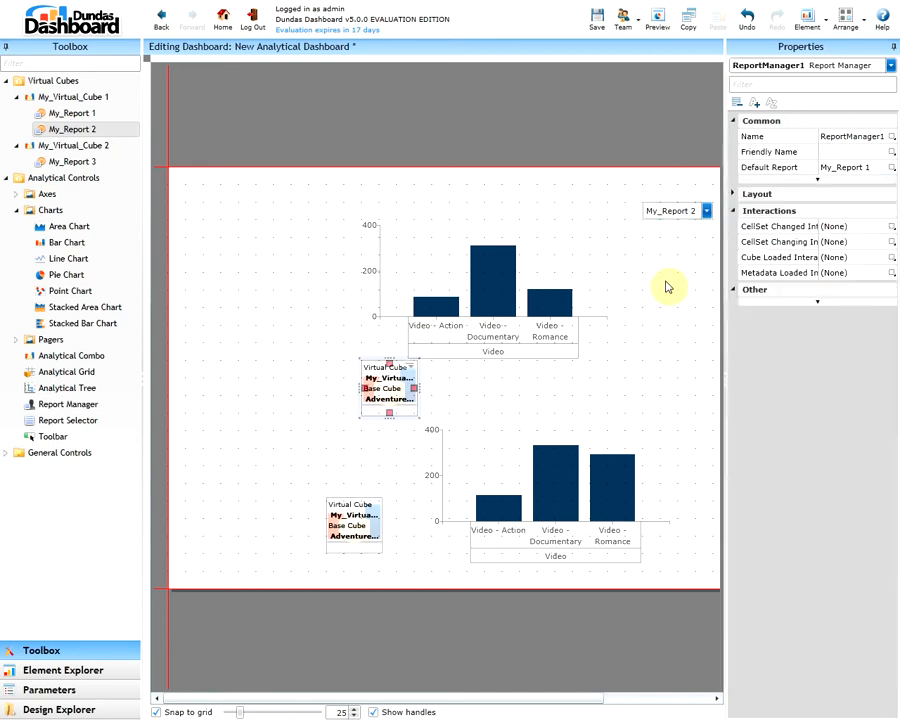
Remove My_Virtual_Cube 1 from the data information of the upper report manager, ReportManager1
click(390, 386)
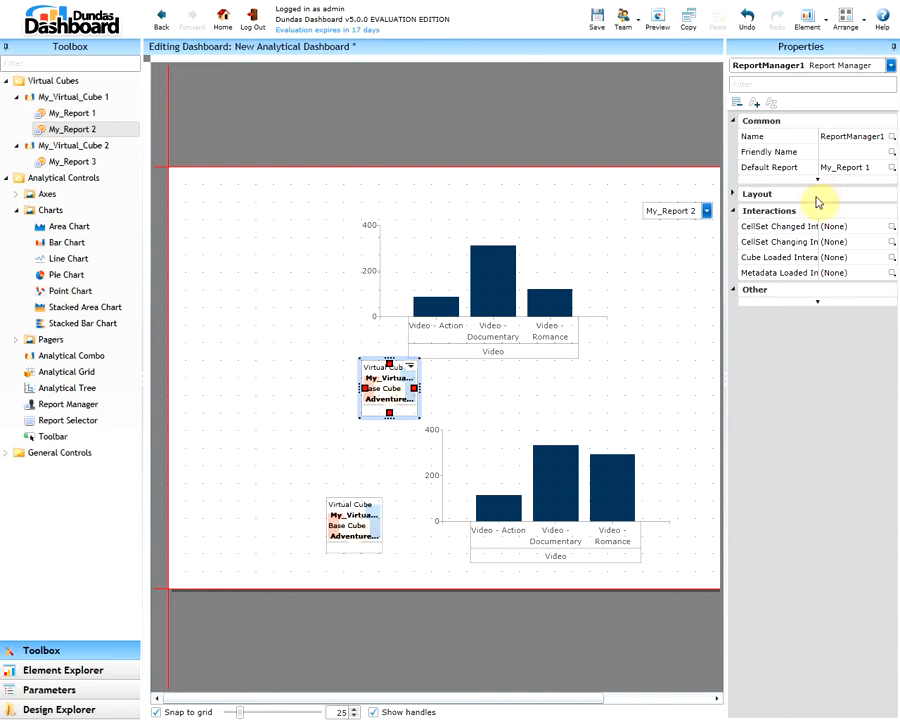
click(733, 194)
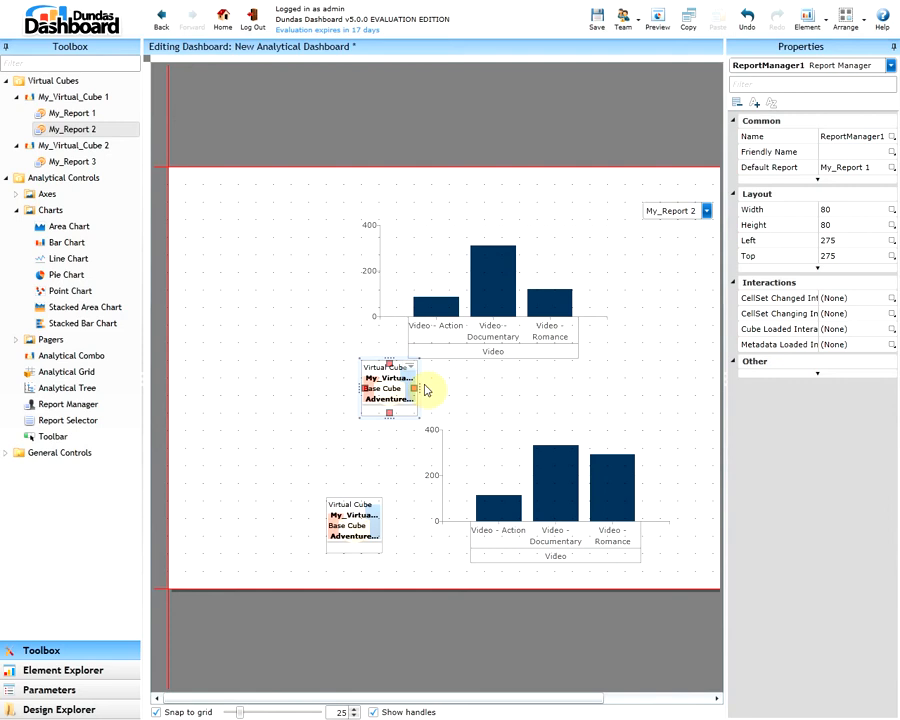
right_click(389, 381)
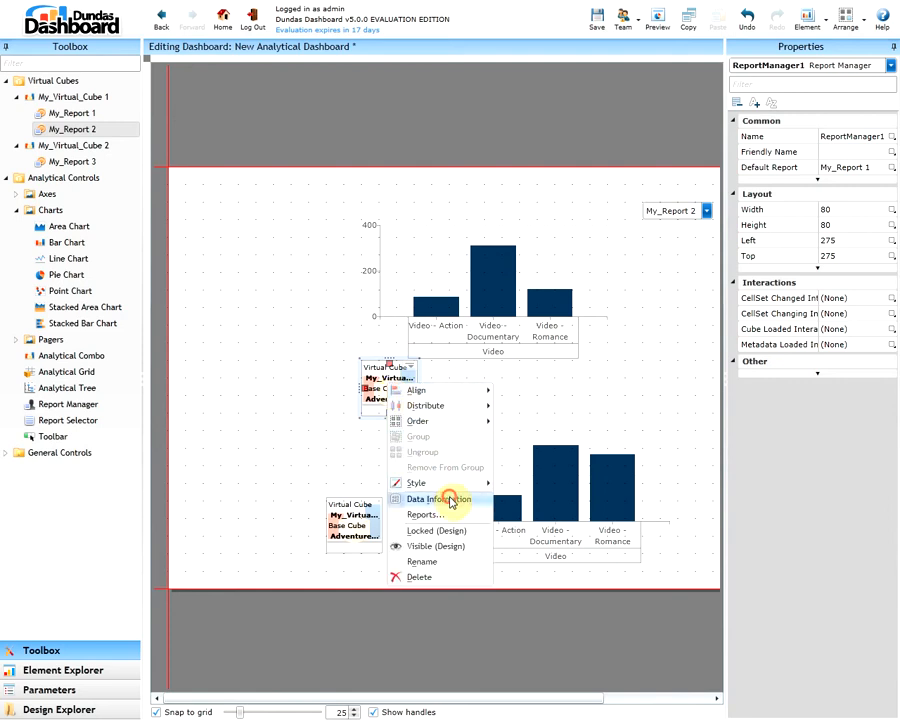
click(450, 500)
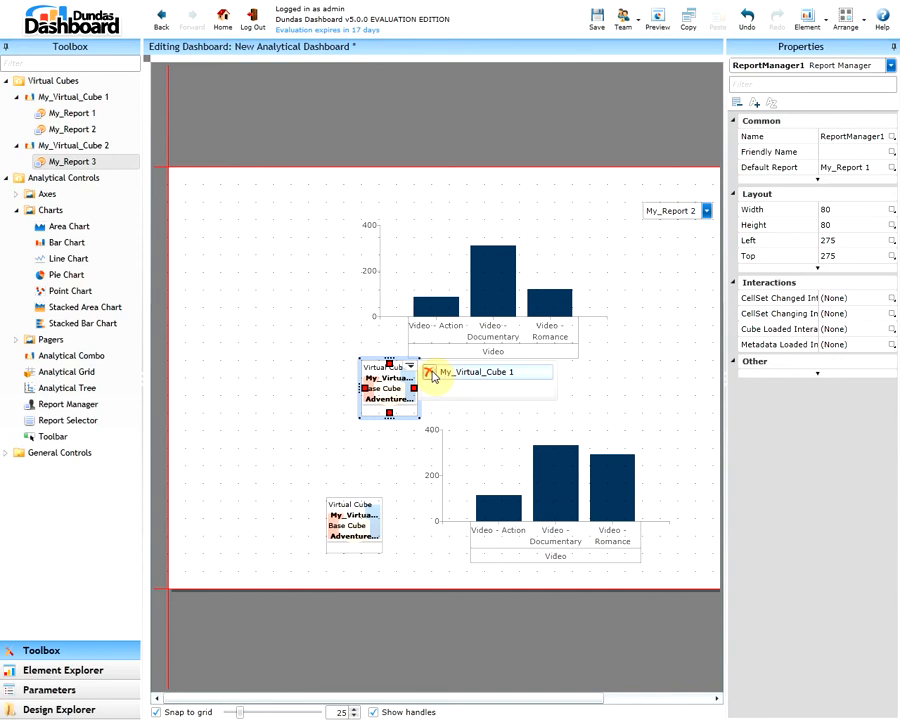
click(431, 371)
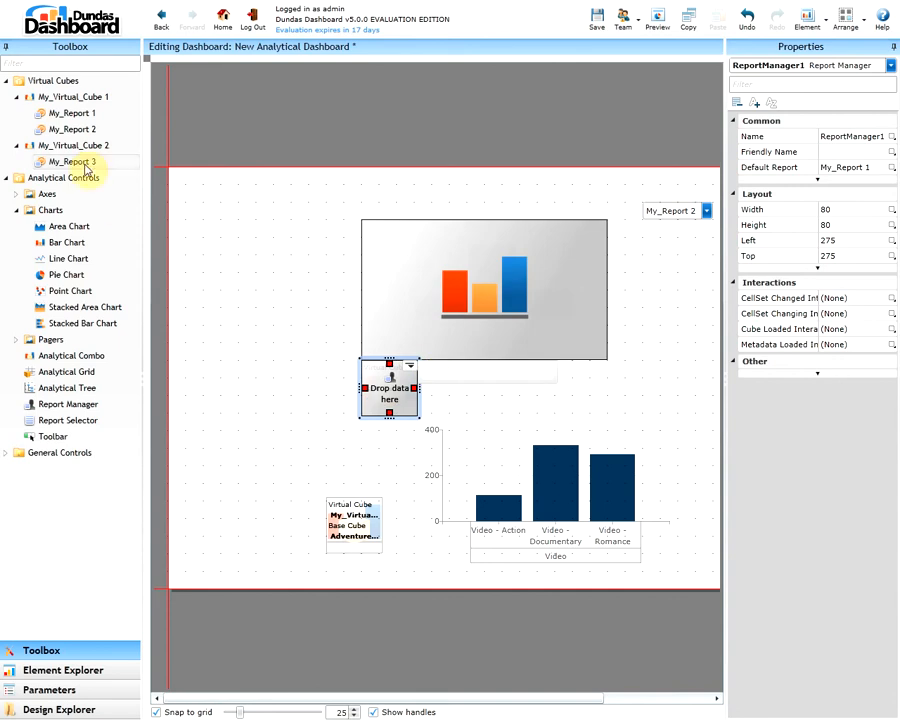
Bind ReportManager1 to My_Report 3 from My_Virtual_Cube 2 and preview the dashboard
double_click(84, 163)
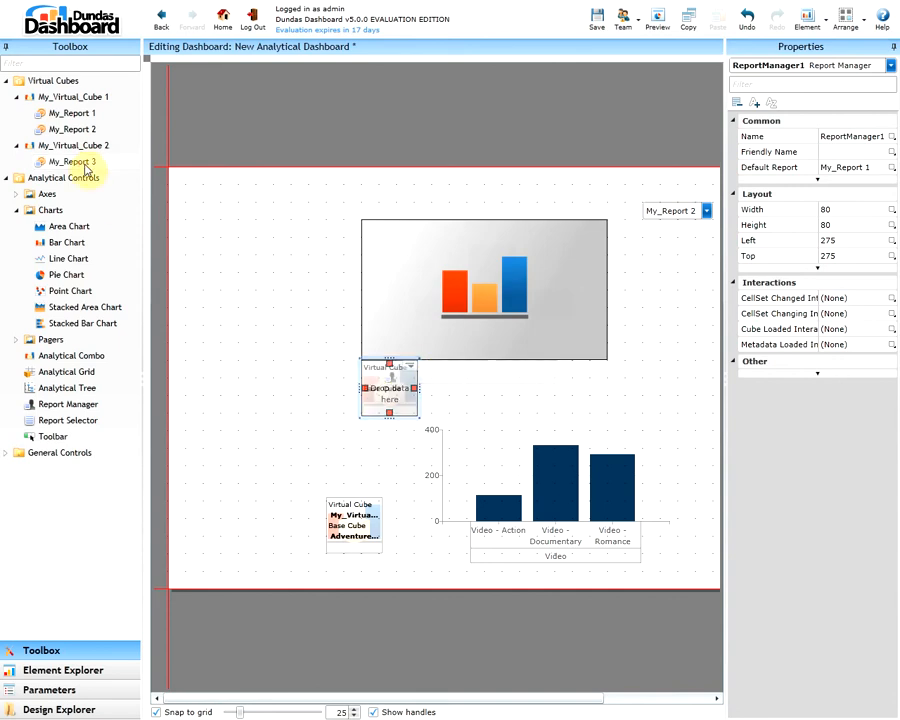
drag(86, 170, 392, 391)
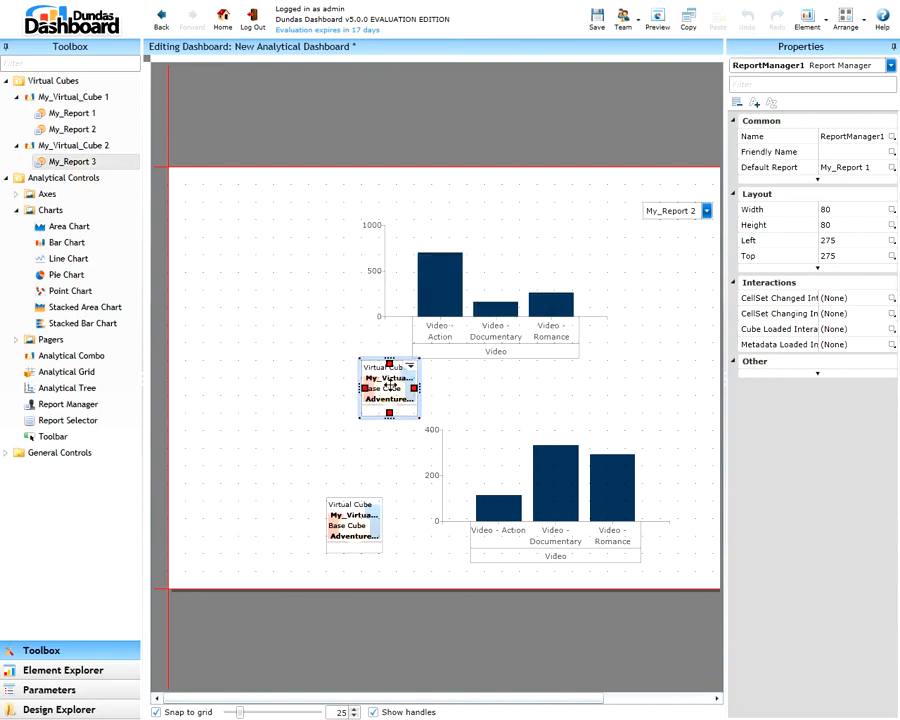
click(657, 20)
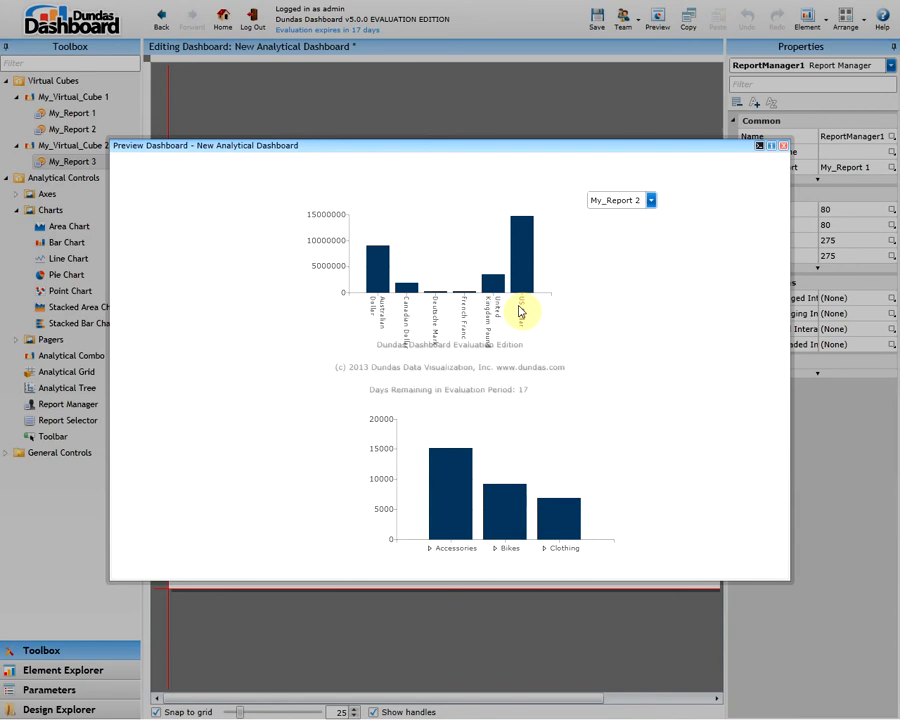
click(783, 146)
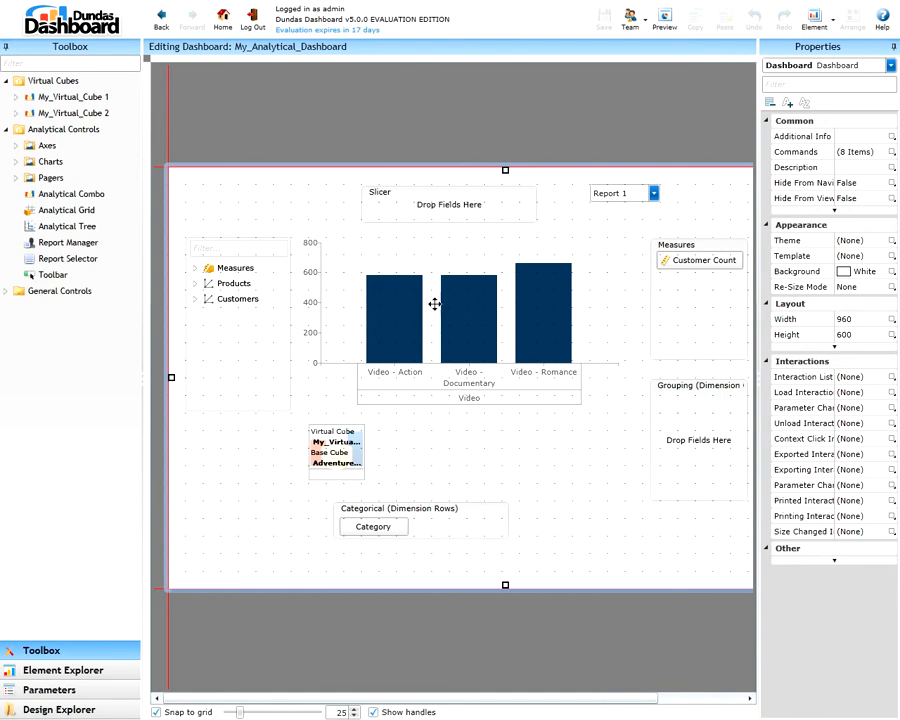
Inspect the properties of My_Analytical_Dashboard's bar chart, analytical tree, slicer, measures, grouping and categorical axes, report selector and report manager
click(468, 307)
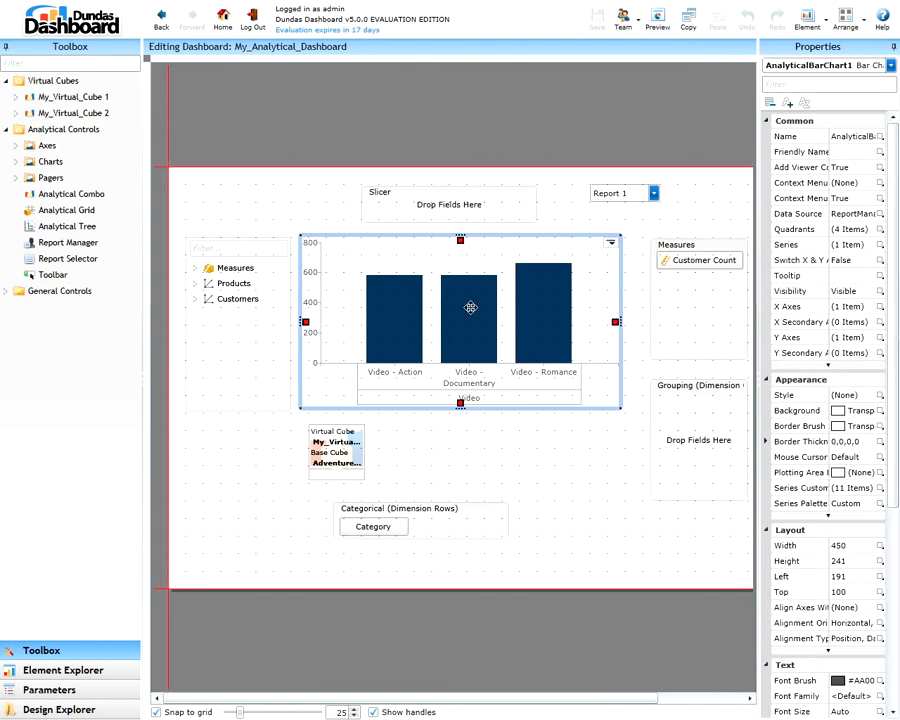
click(240, 322)
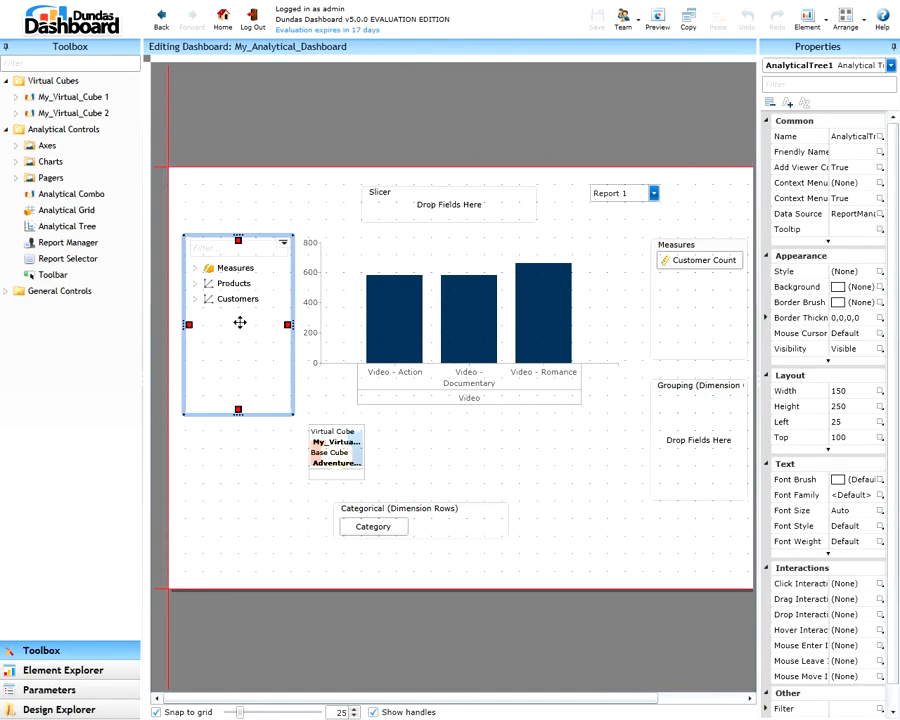
click(424, 202)
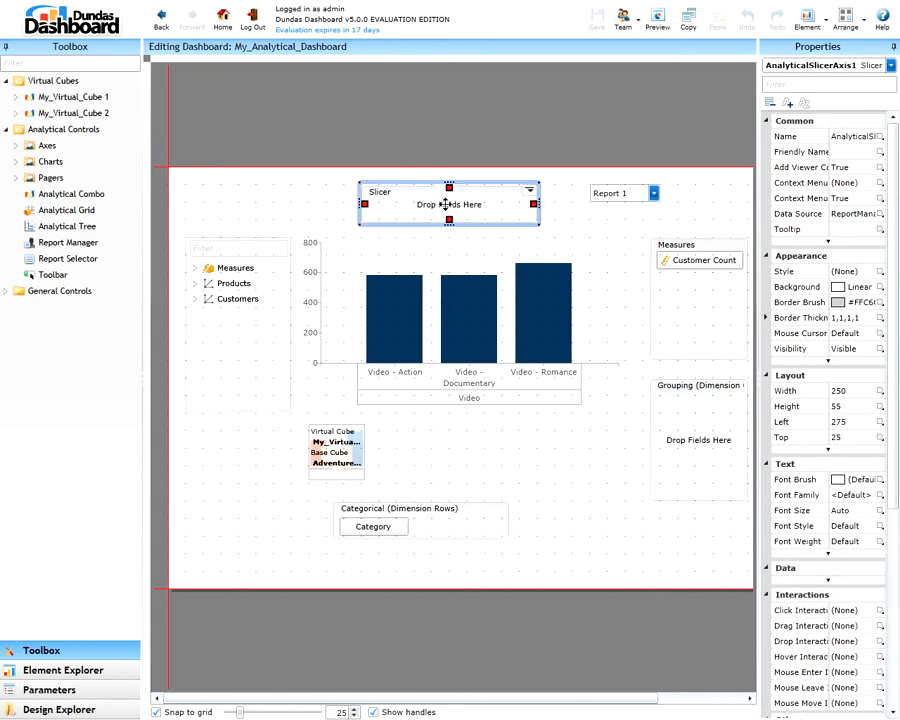
click(683, 299)
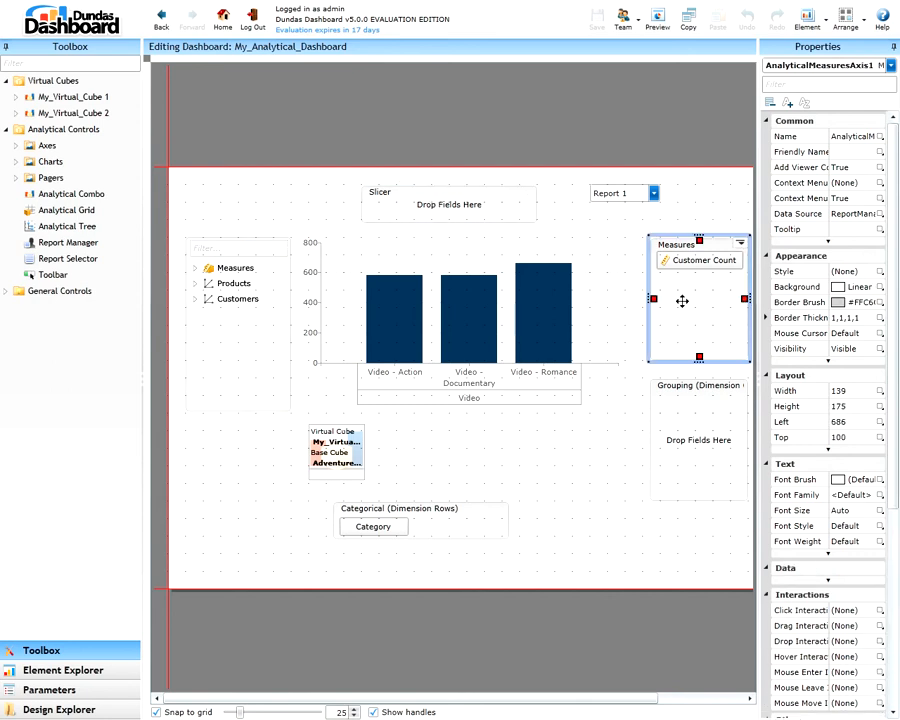
click(688, 414)
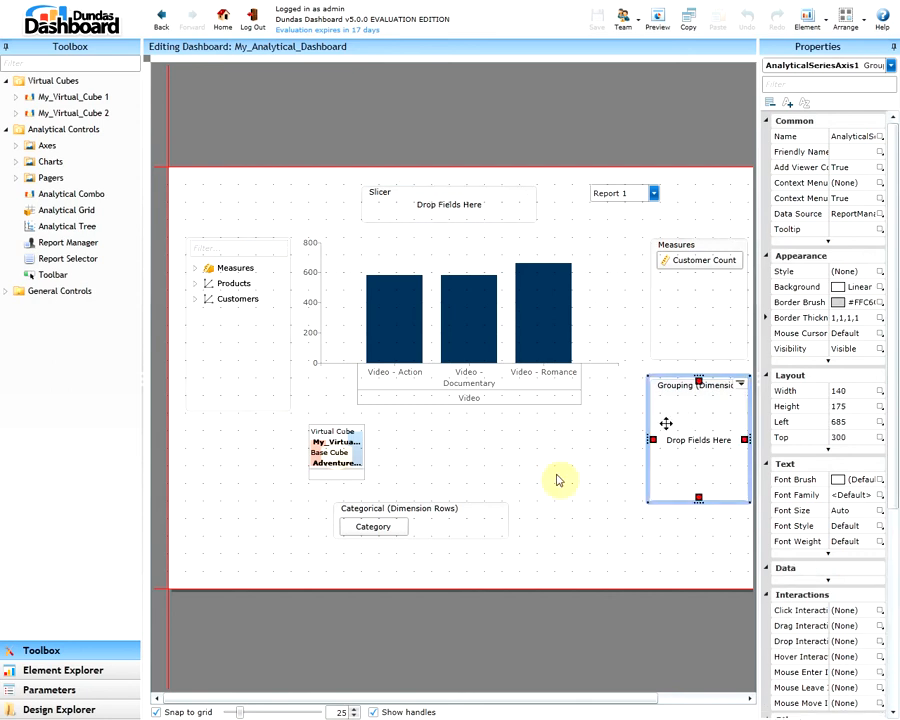
click(456, 523)
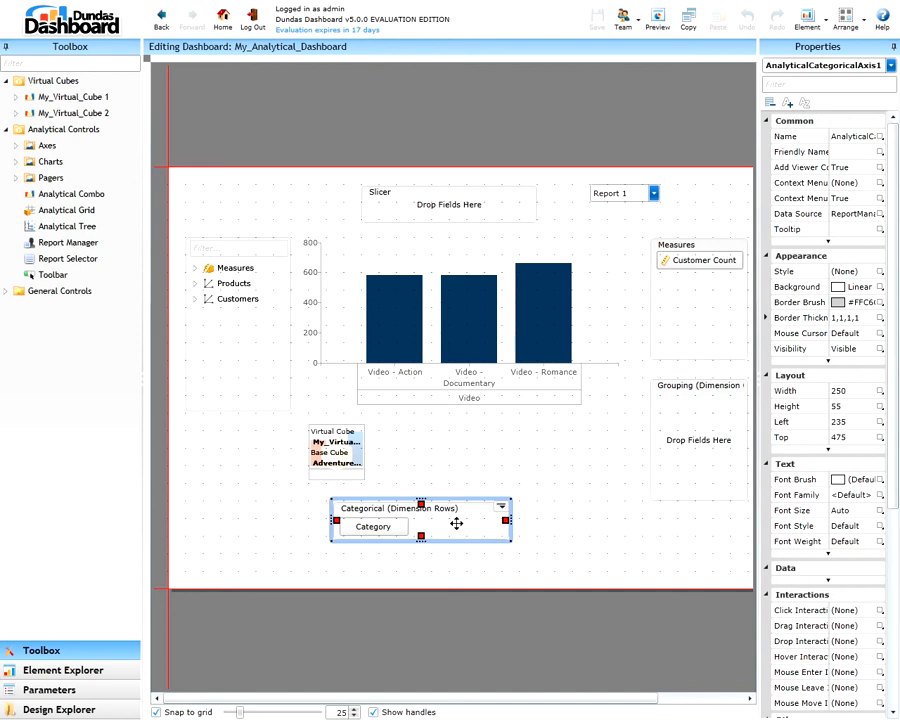
click(625, 193)
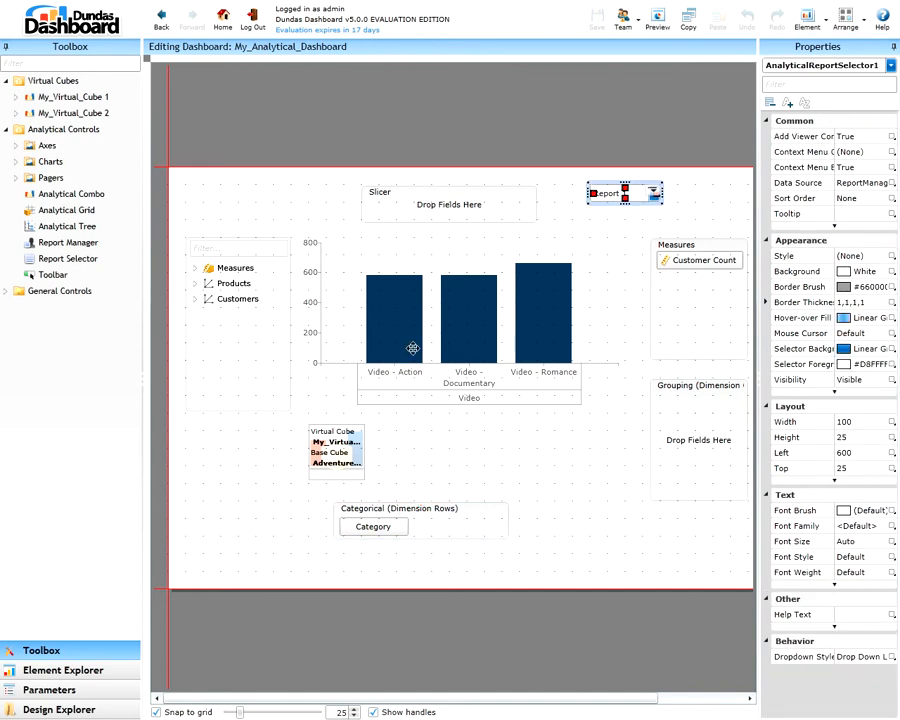
click(338, 452)
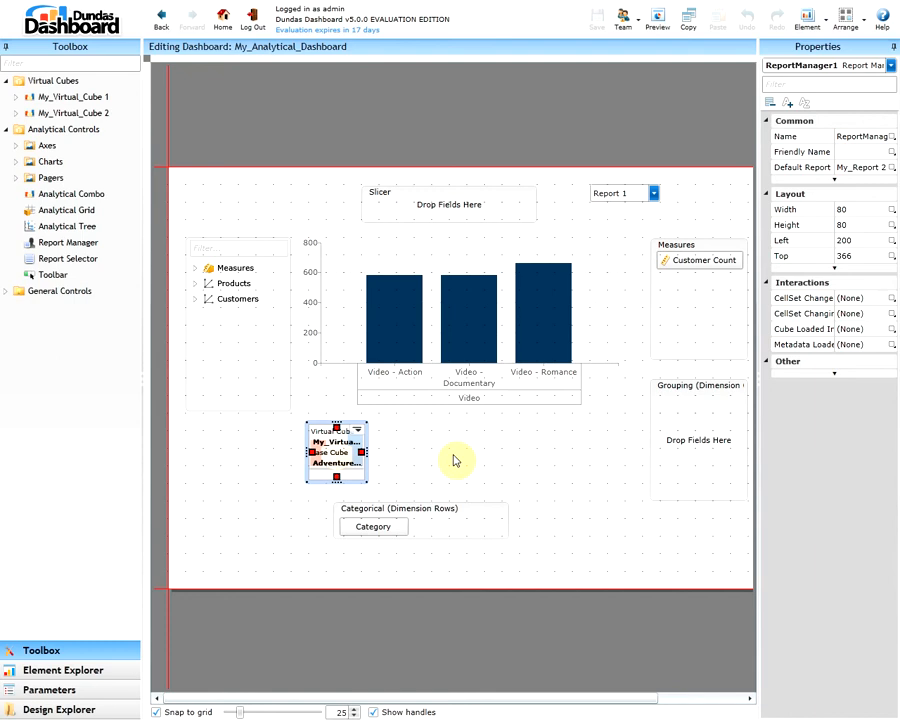
Examine the available chart types and the reports under My_Virtual_Cube 1, and select the dashboard's report manager
click(16, 162)
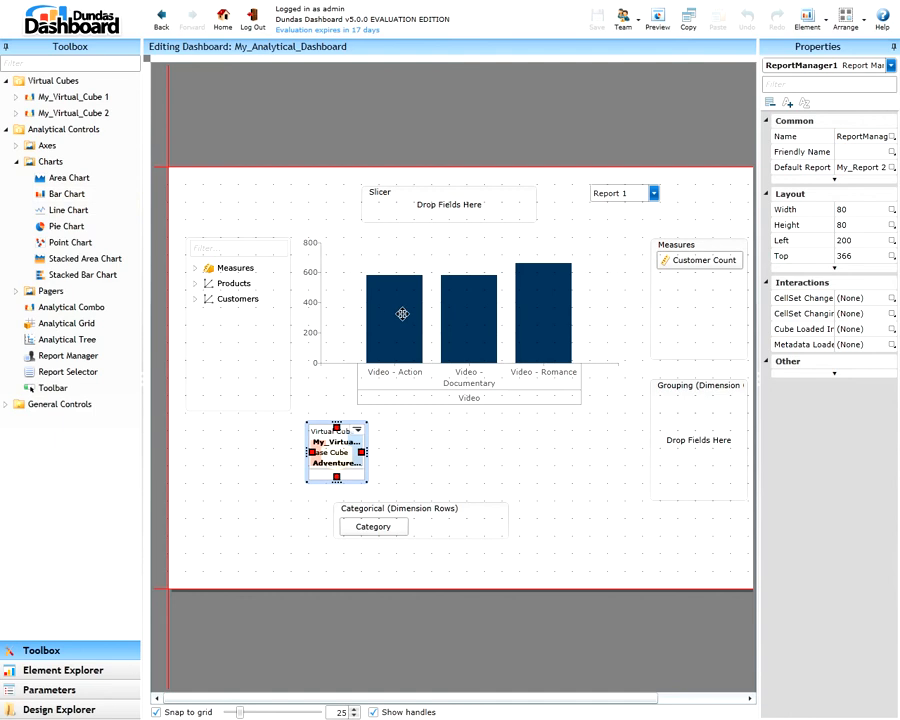
click(307, 208)
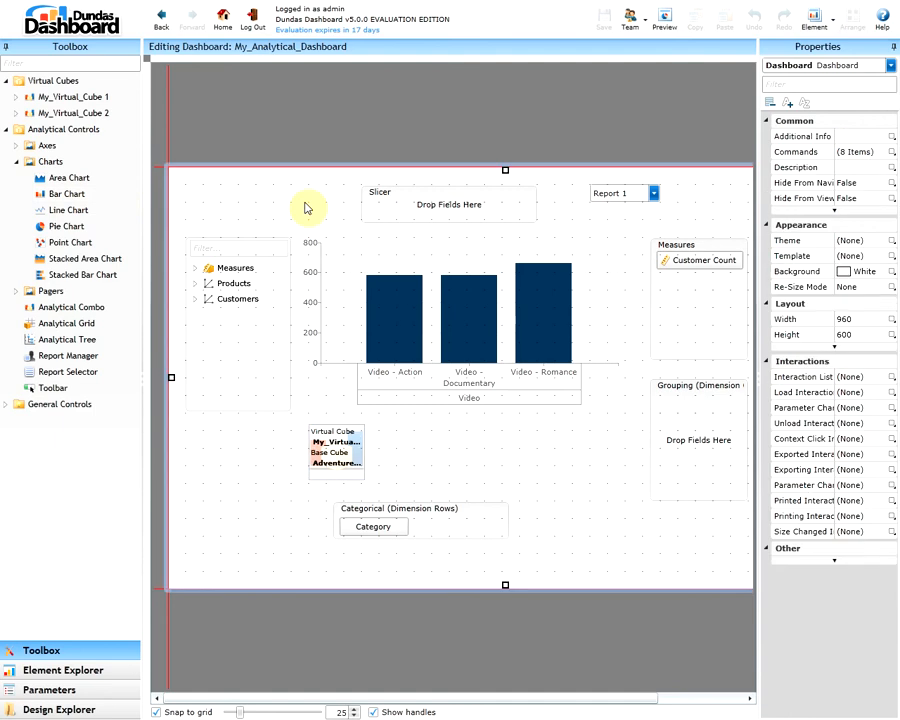
click(15, 98)
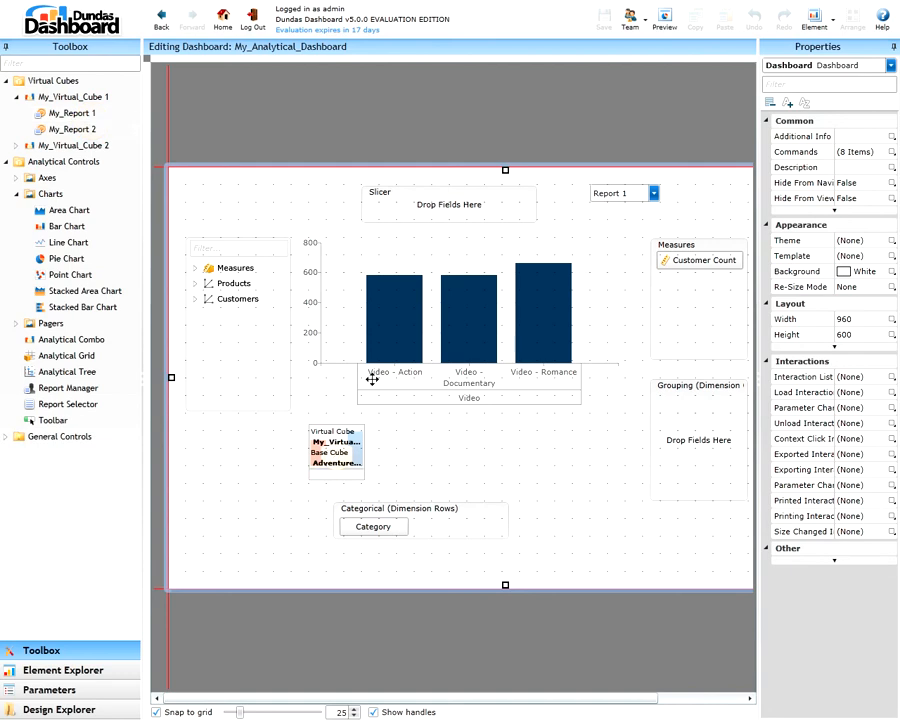
click(336, 448)
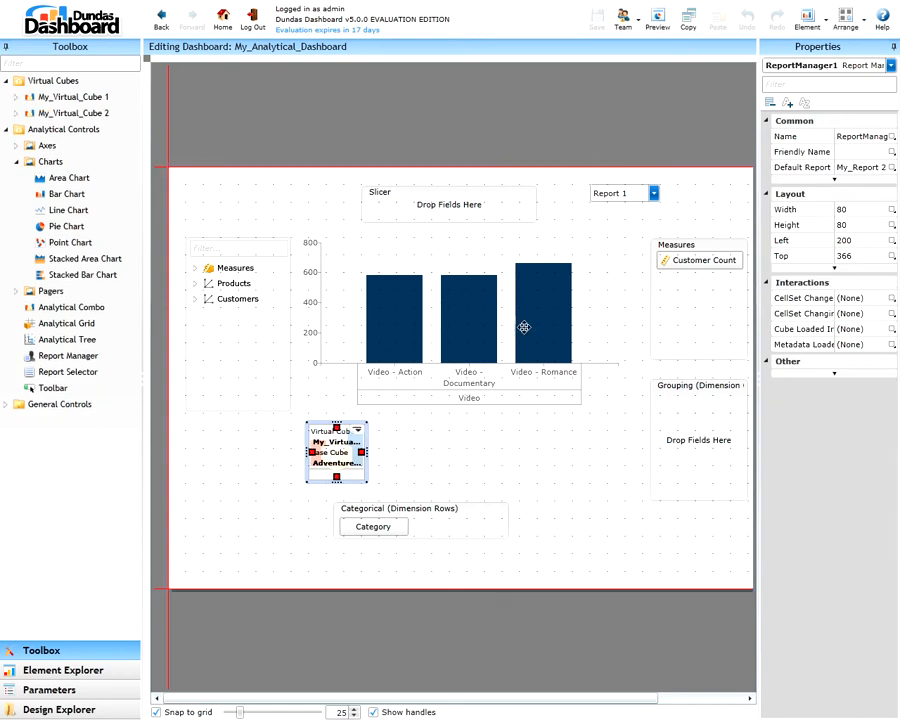
Preview My_Analytical_Dashboard and test its report selector by switching to My_Report 1 and back to My_Report 2
click(660, 20)
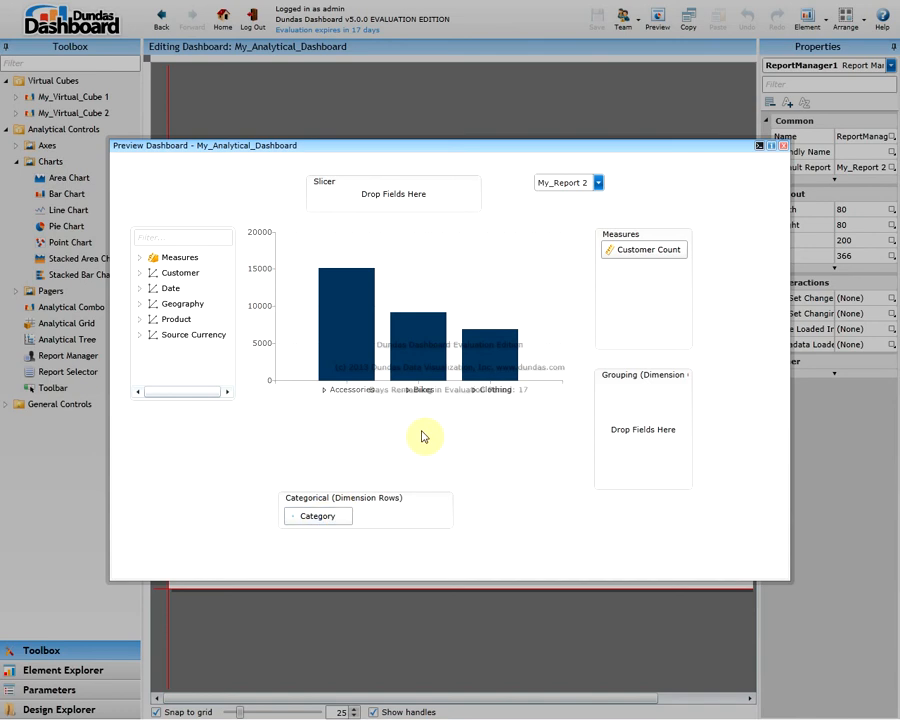
click(578, 186)
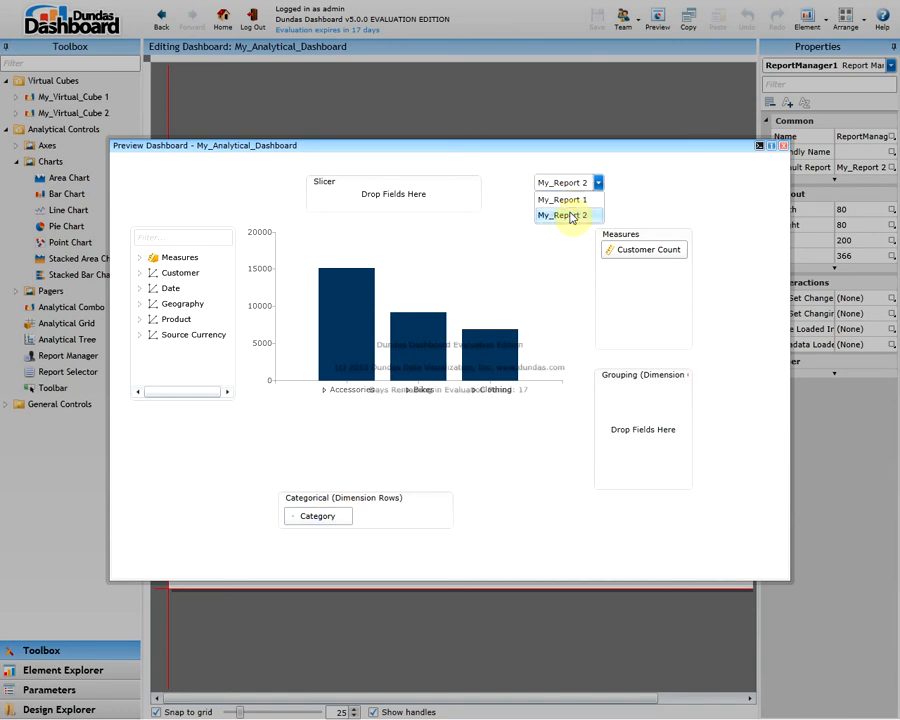
click(566, 199)
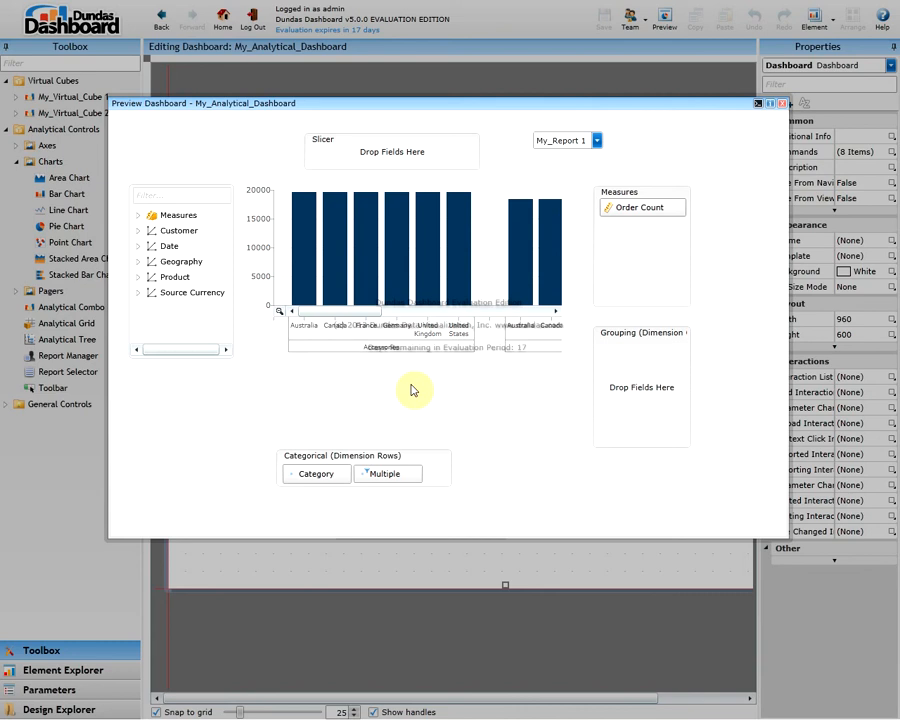
click(597, 182)
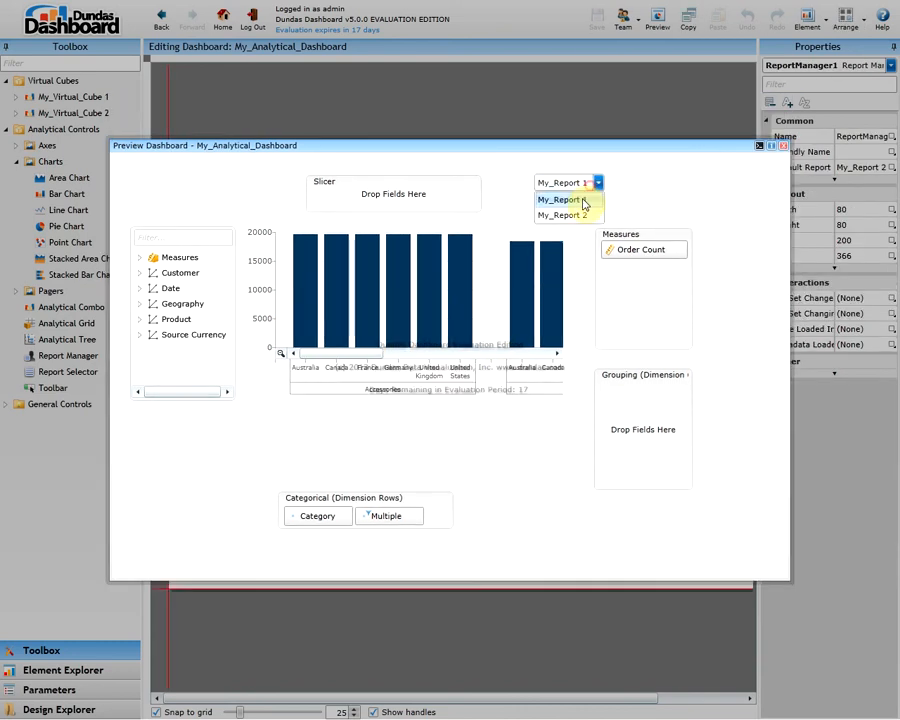
click(575, 216)
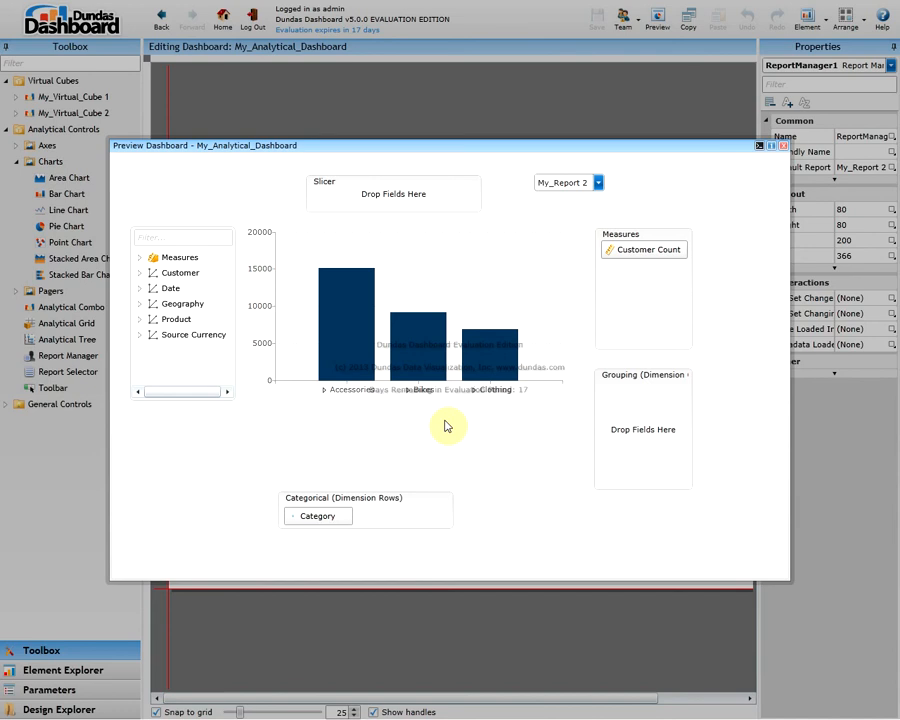
Expand the Measures node of the analytical tree in the dashboard preview
click(139, 257)
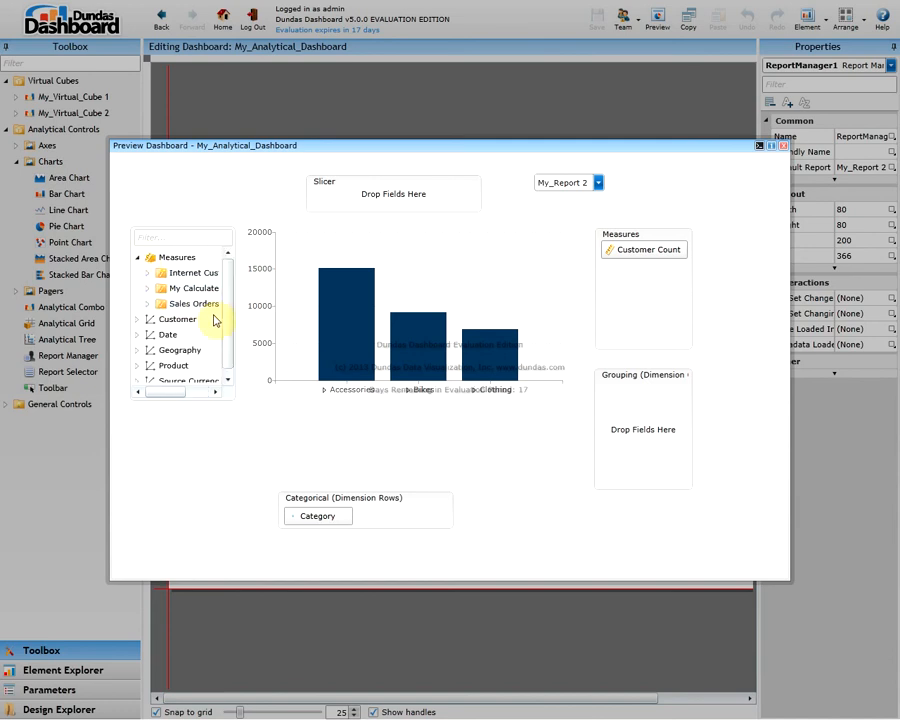